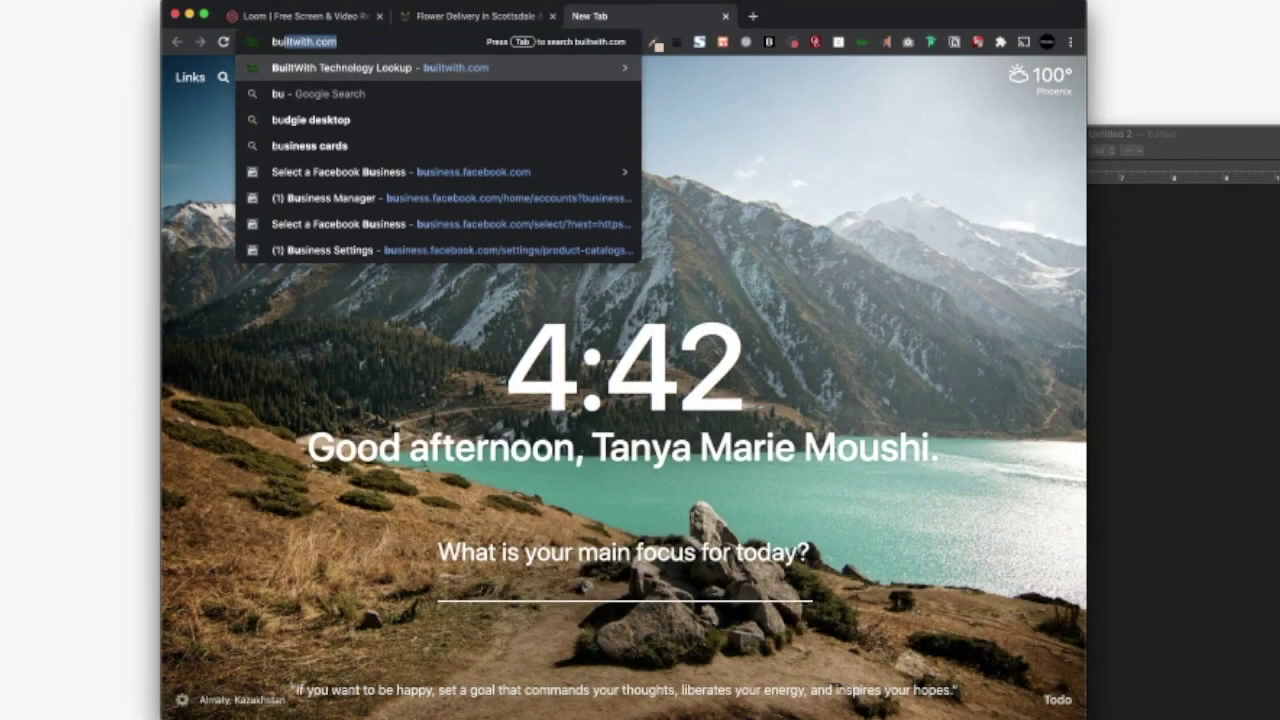
# - Load business.facebook.com in Chrome to reach the Select Business page
pyautogui.write('siness.fae')
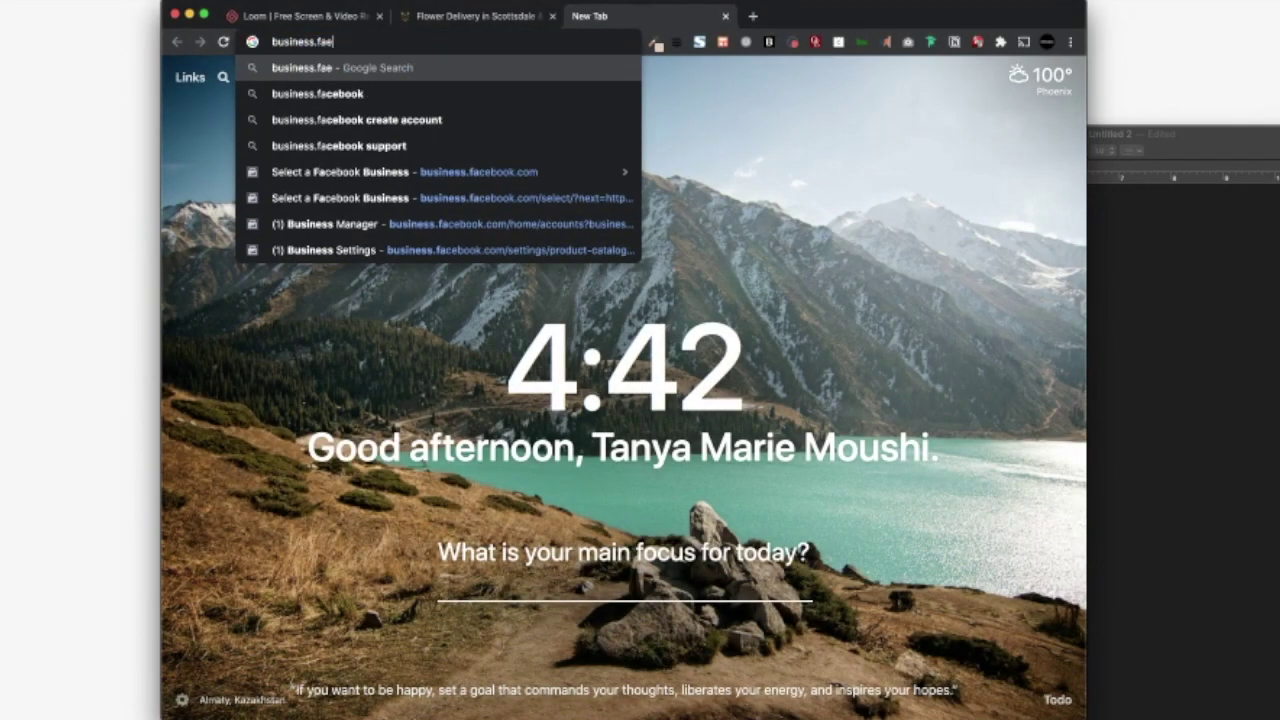
pyautogui.press('BackSpace')
pyautogui.write('cebook.com')
pyautogui.press('Return')
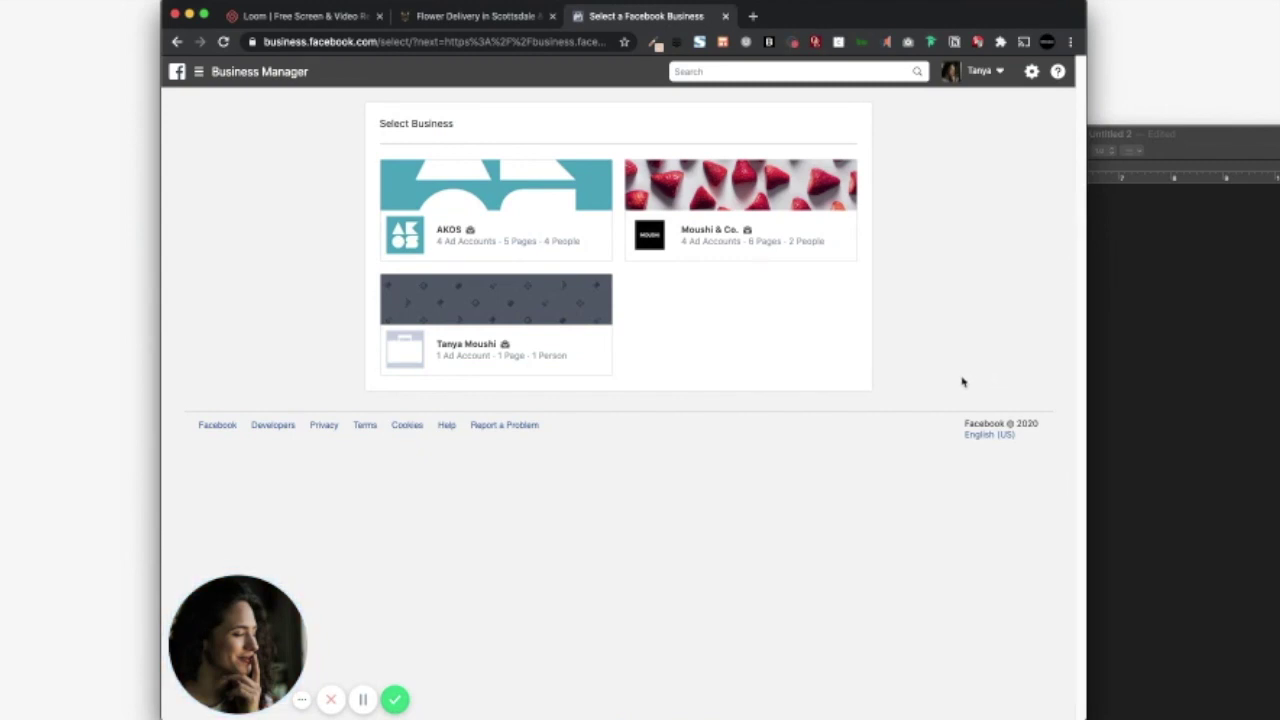
# - Enter the Moushi & Co. business, widen the window, and open the main navigation menu
pyautogui.click(822, 174)
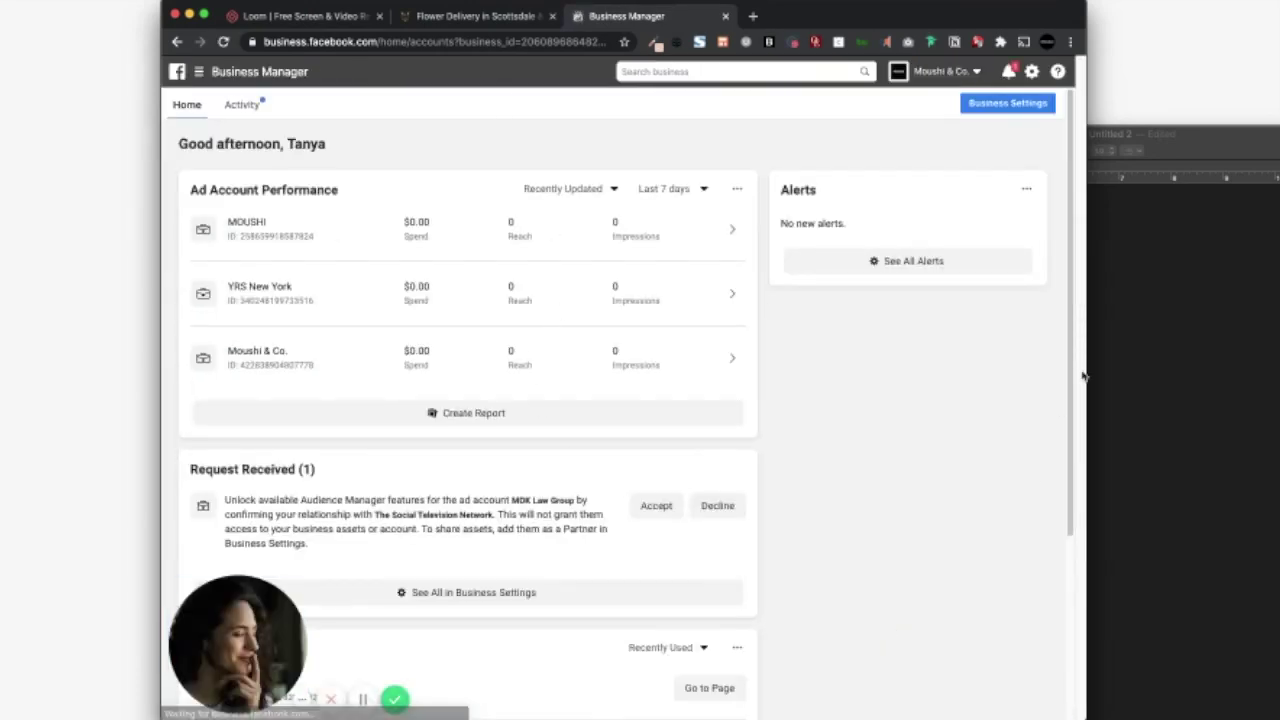
pyautogui.moveTo(1086, 368); pyautogui.dragTo(1185, 358)
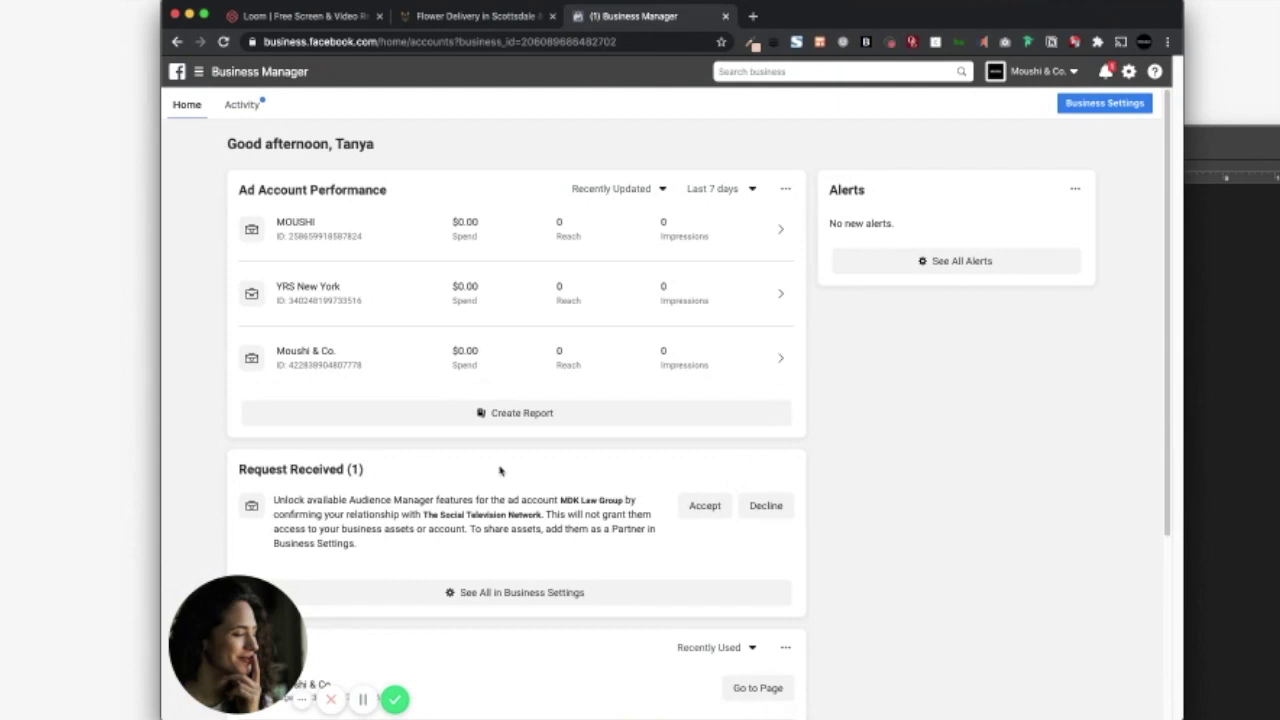
pyautogui.click(199, 71)
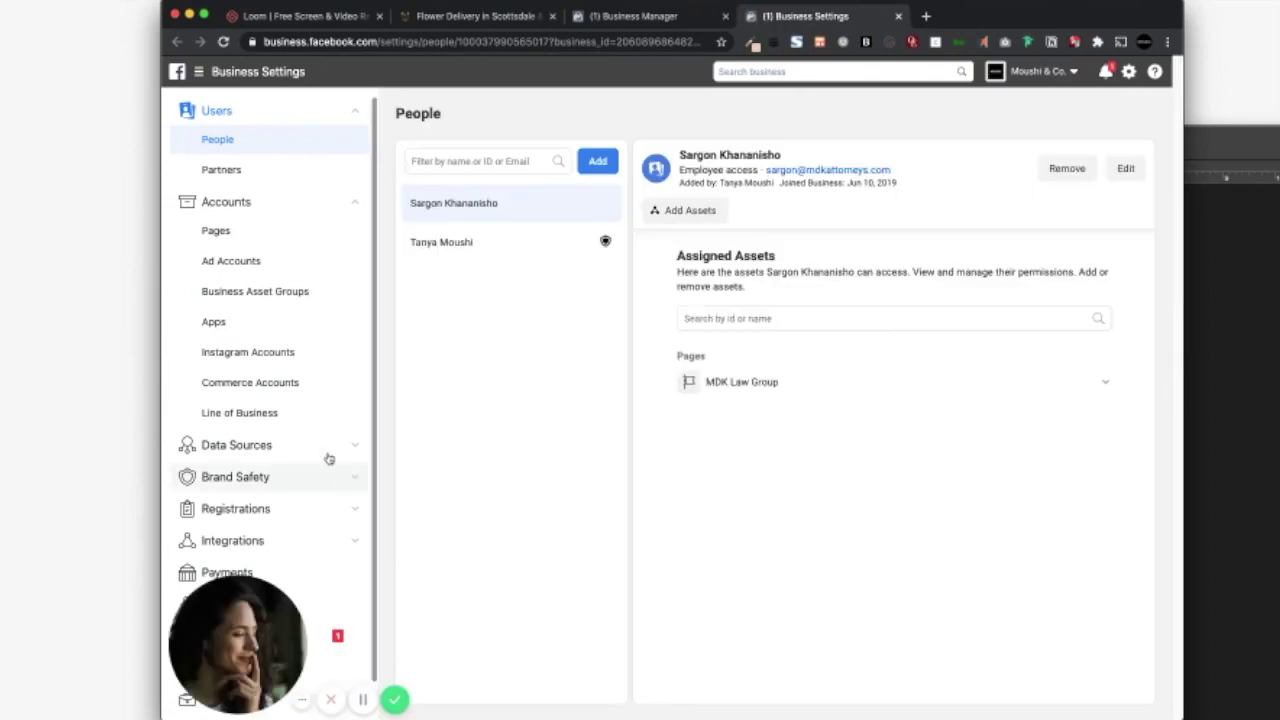
# - Under Data Sources > Catalogs, create a new catalog named 'Boite Test'
pyautogui.click(295, 447)
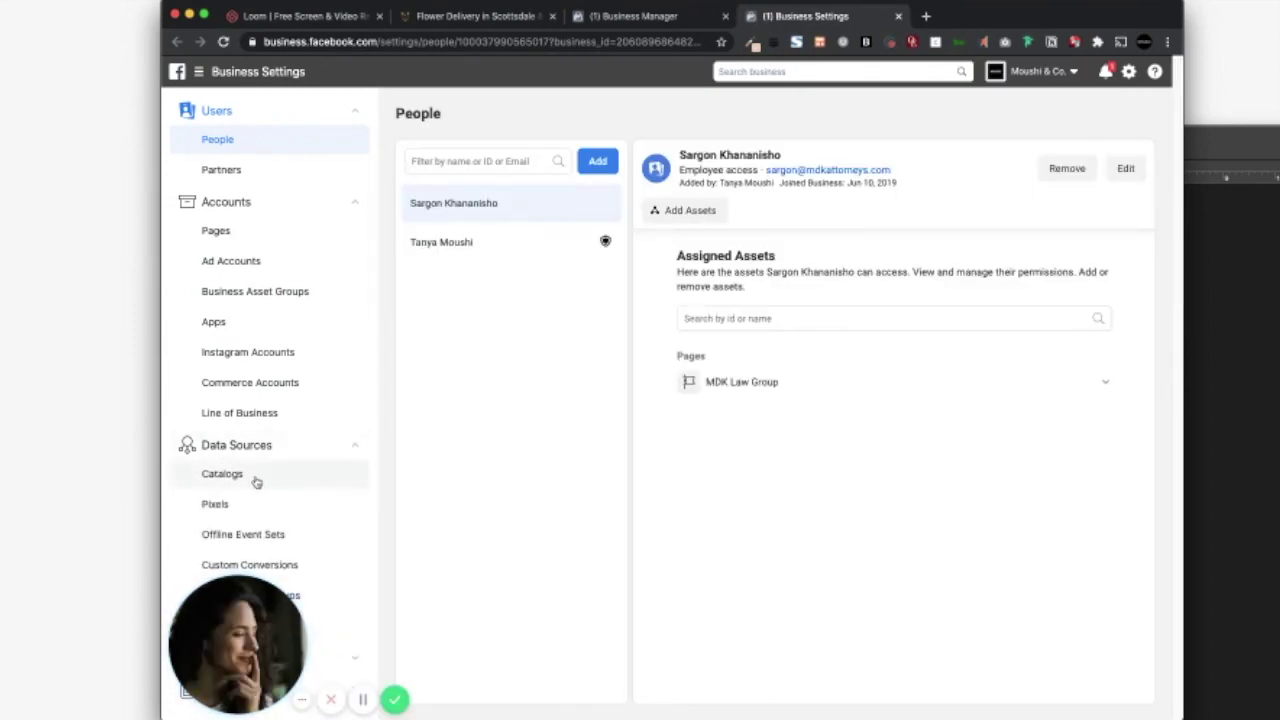
pyautogui.click(256, 481)
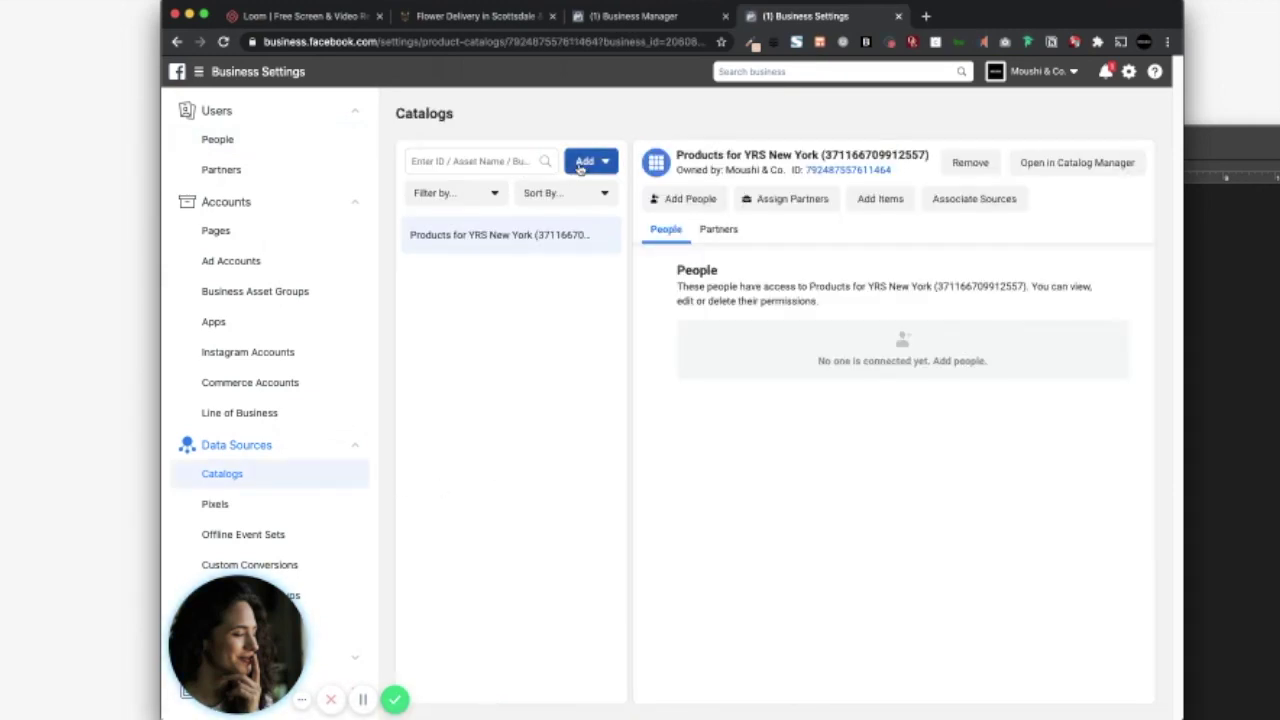
pyautogui.click(580, 163)
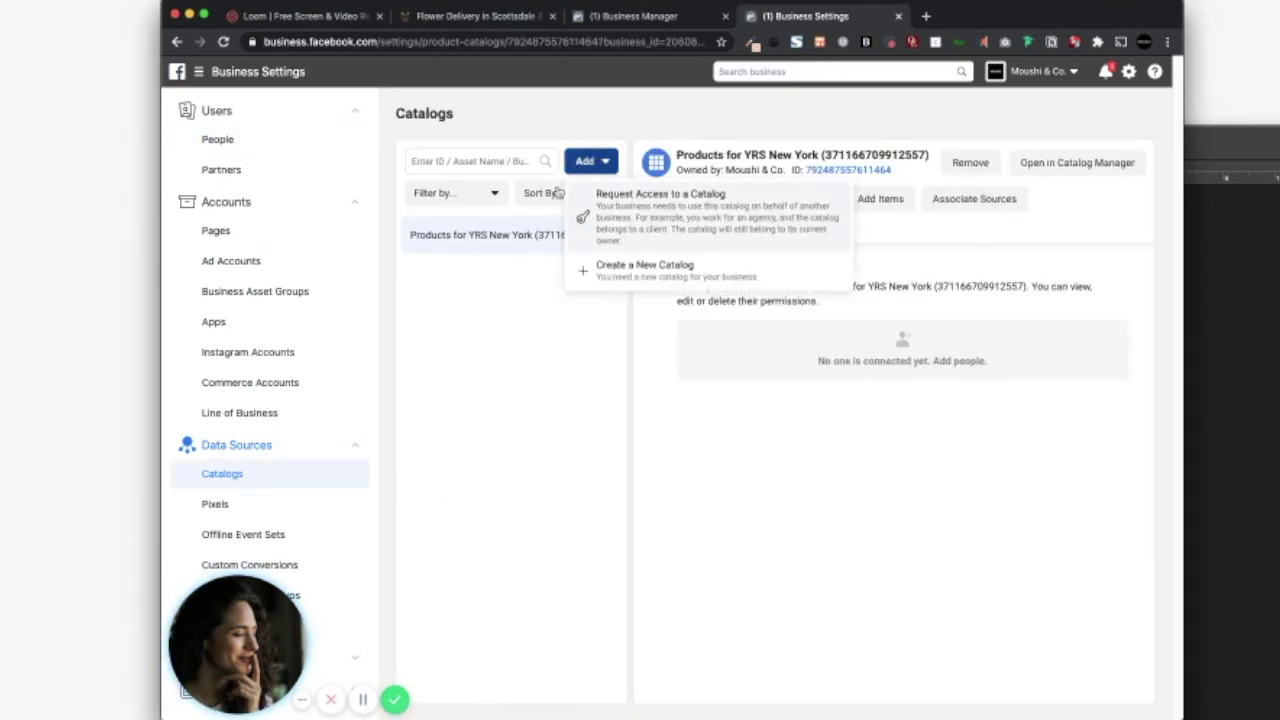
pyautogui.click(620, 268)
pyautogui.click(621, 274)
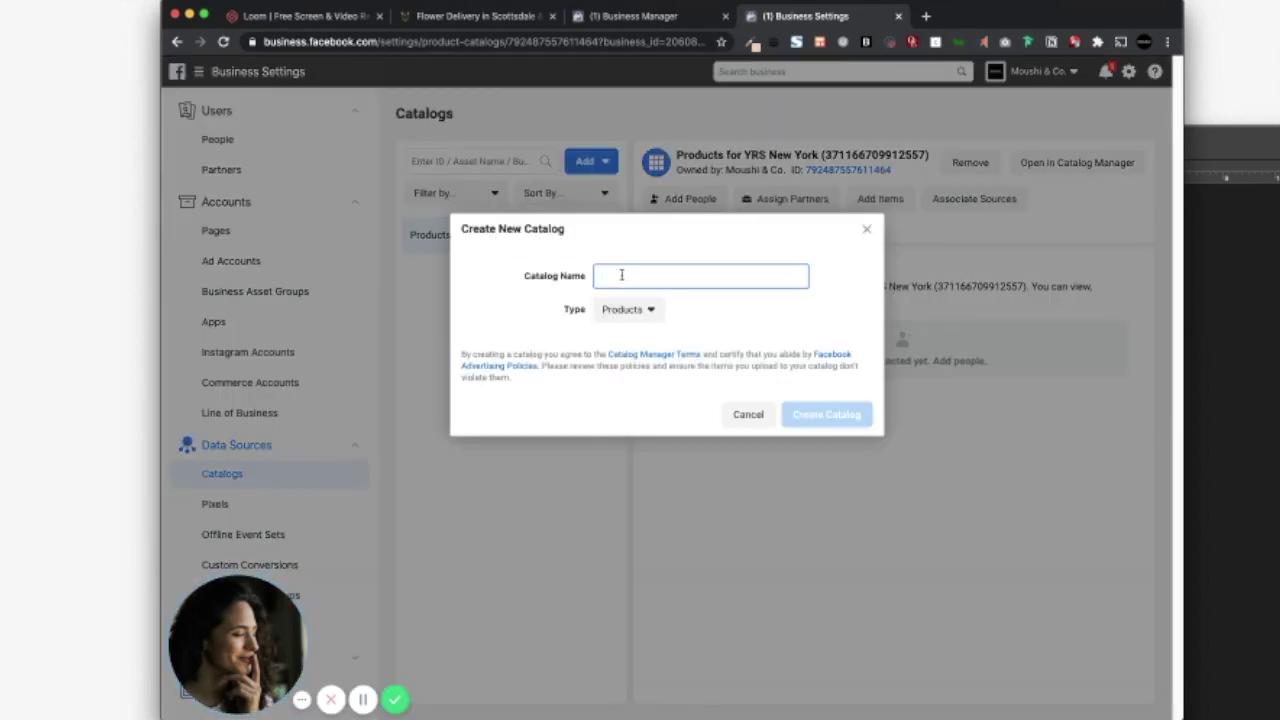
pyautogui.write('Boite Test')
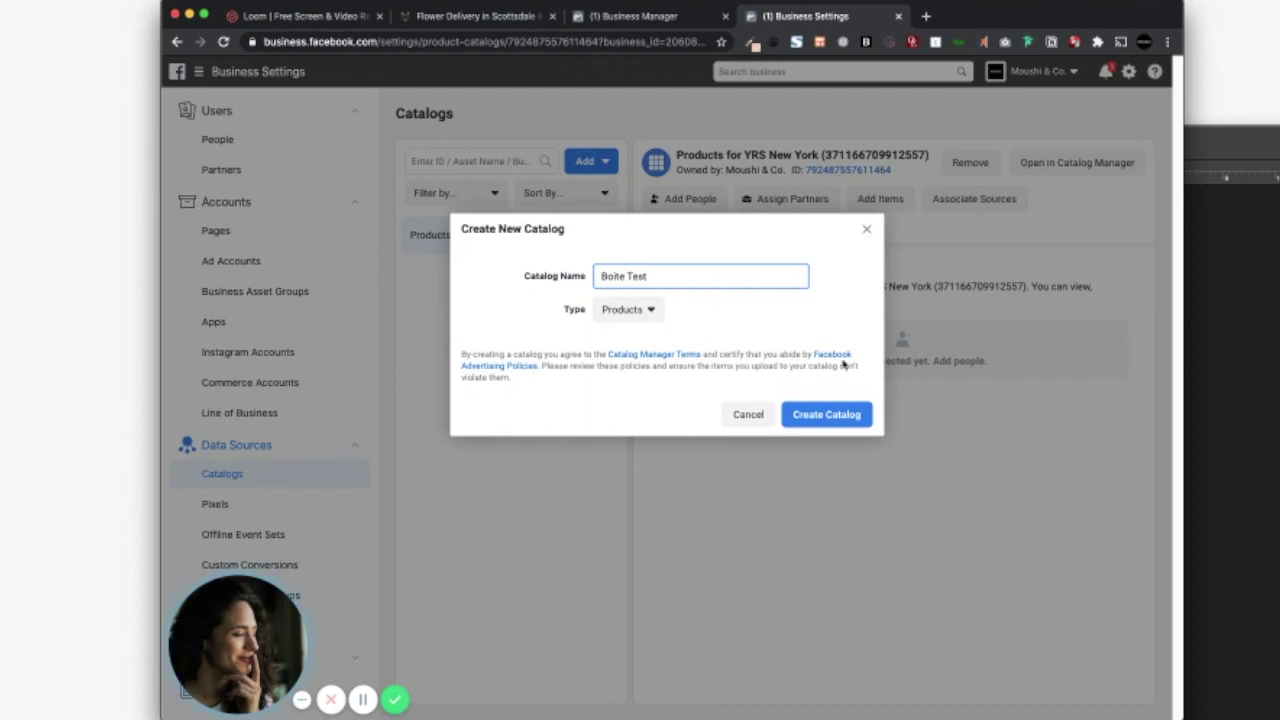
pyautogui.click(829, 414)
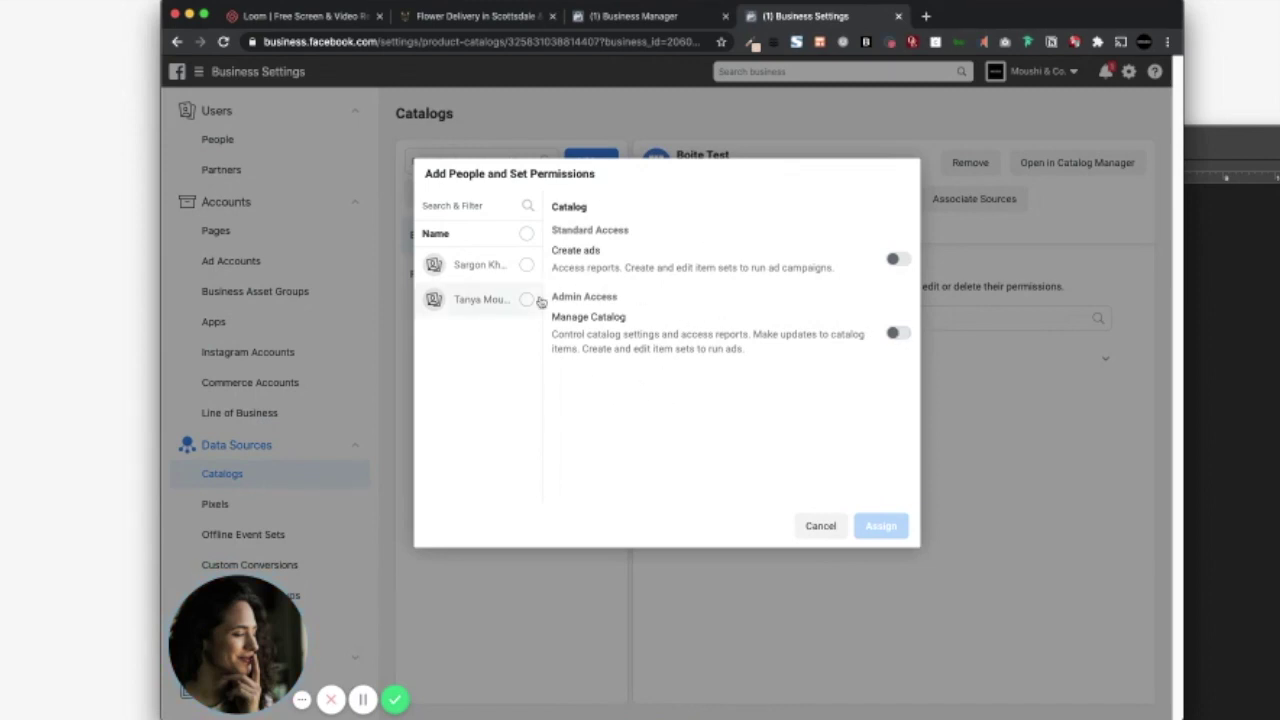
# - Give the second listed person Manage Catalog access to Boite Test
pyautogui.click(530, 299)
pyautogui.click(894, 335)
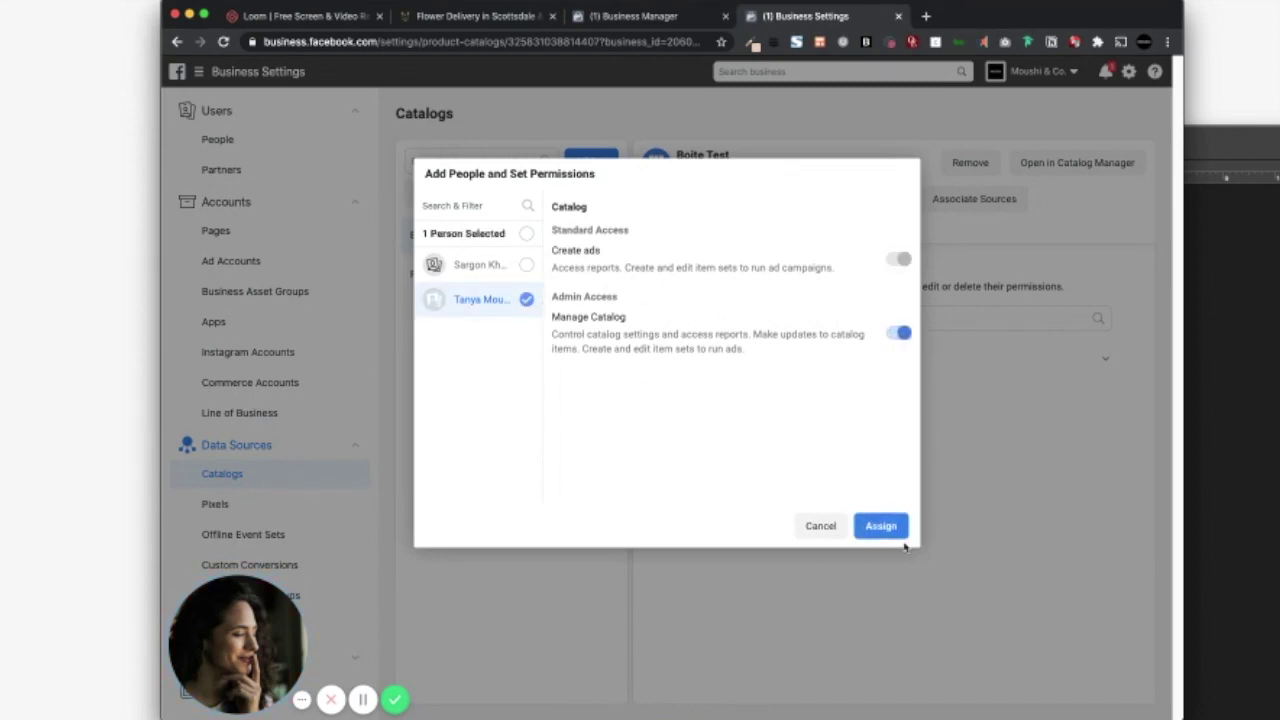
pyautogui.click(880, 525)
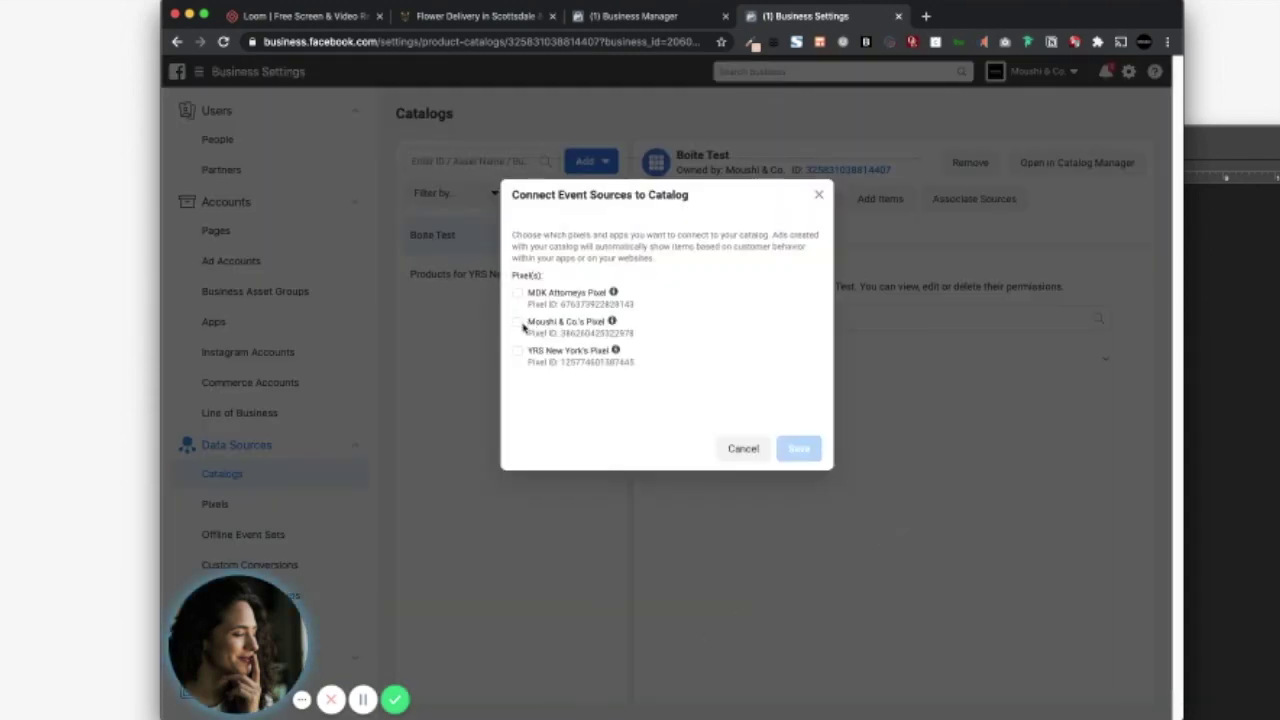
# - Connect Moushi & Co.'s Pixel to the catalog and dismiss the creation confirmation
pyautogui.click(516, 322)
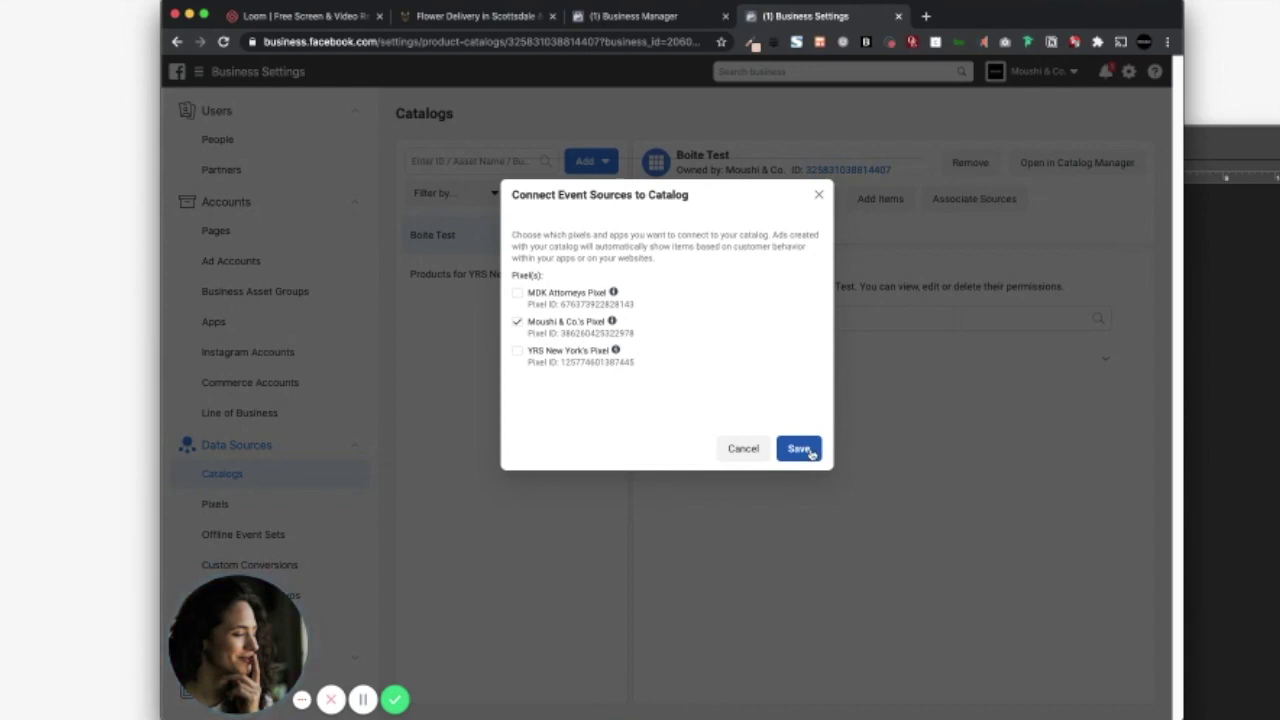
pyautogui.click(799, 449)
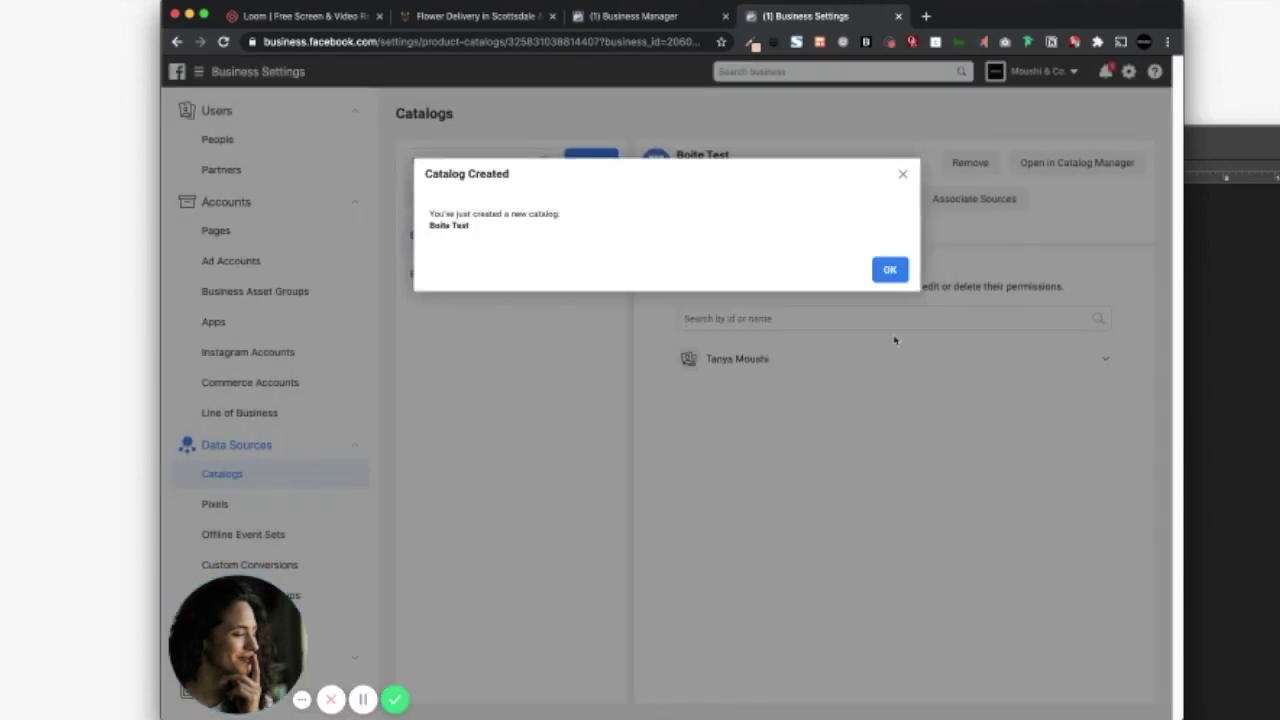
pyautogui.click(890, 269)
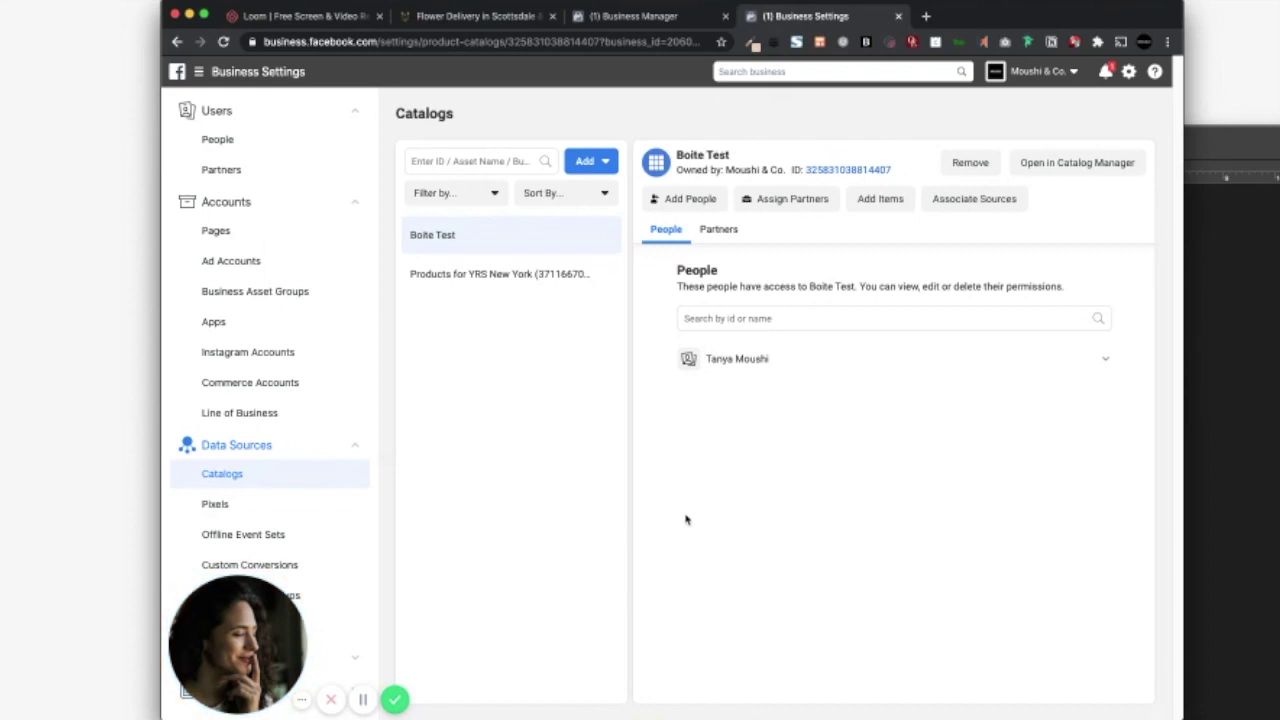
# - In Squarespace, open the Marketing settings for tagging products on Instagram
pyautogui.click(472, 17)
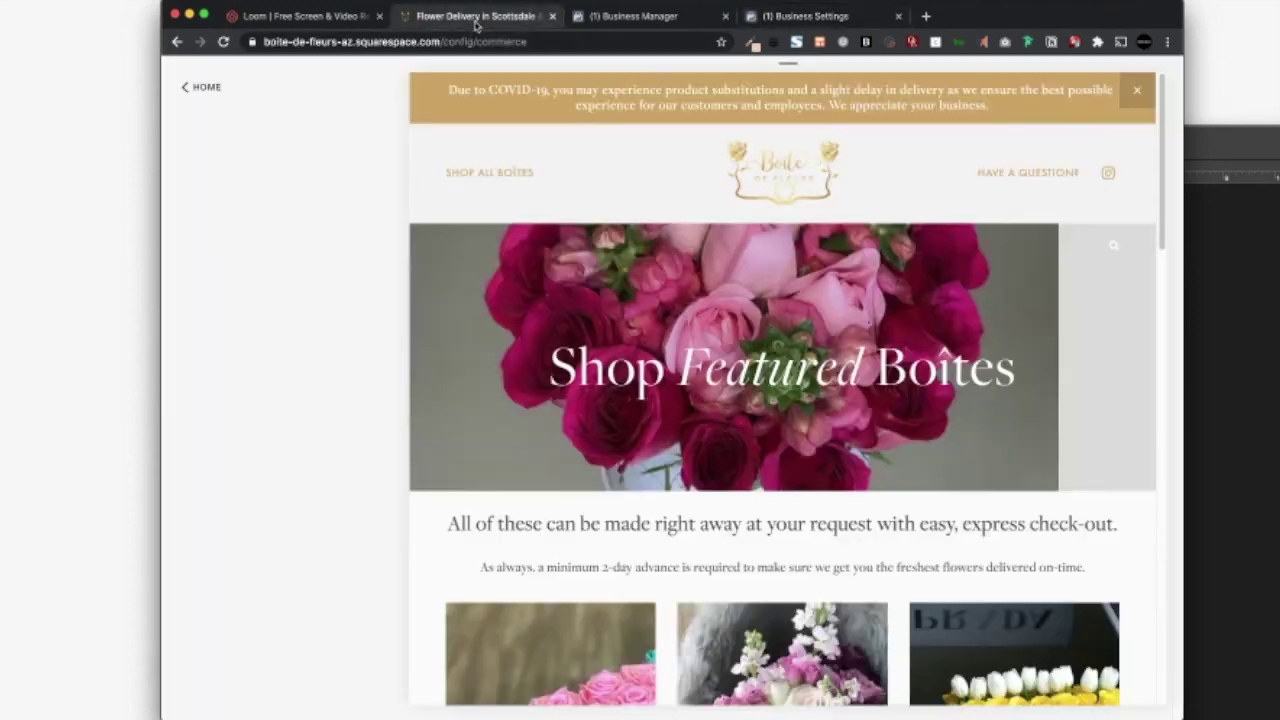
pyautogui.click(202, 88)
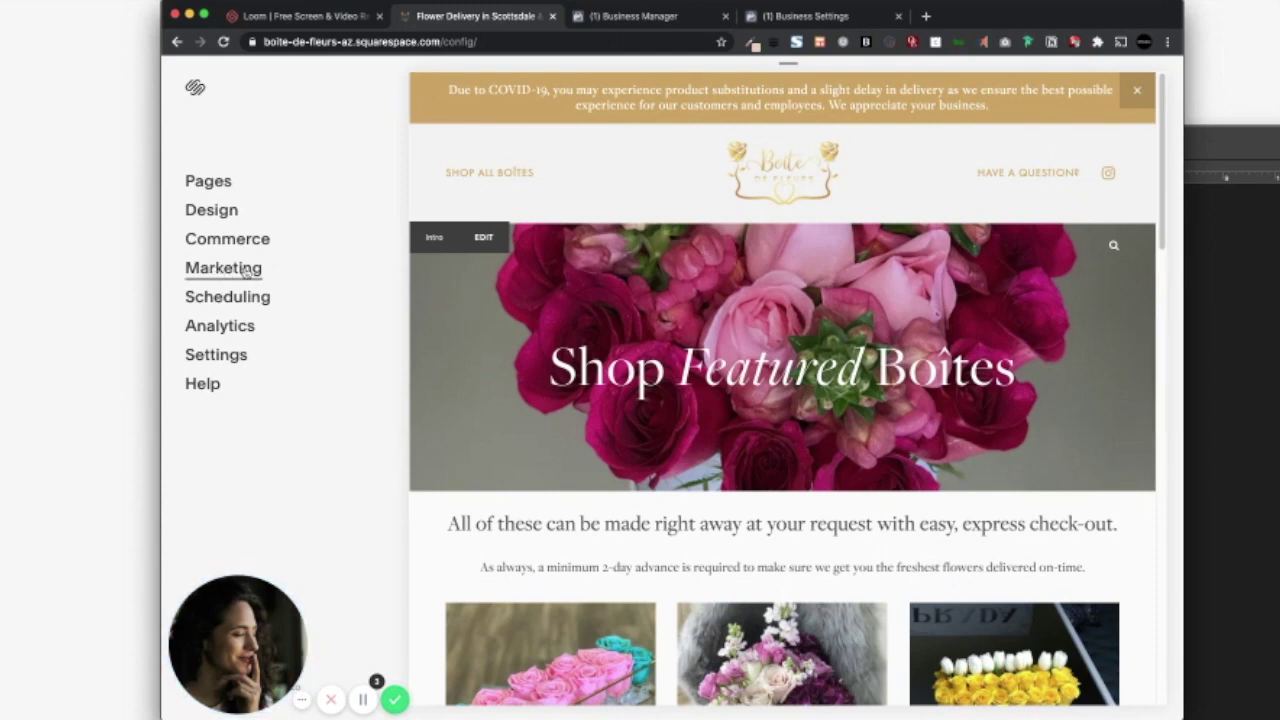
pyautogui.click(246, 270)
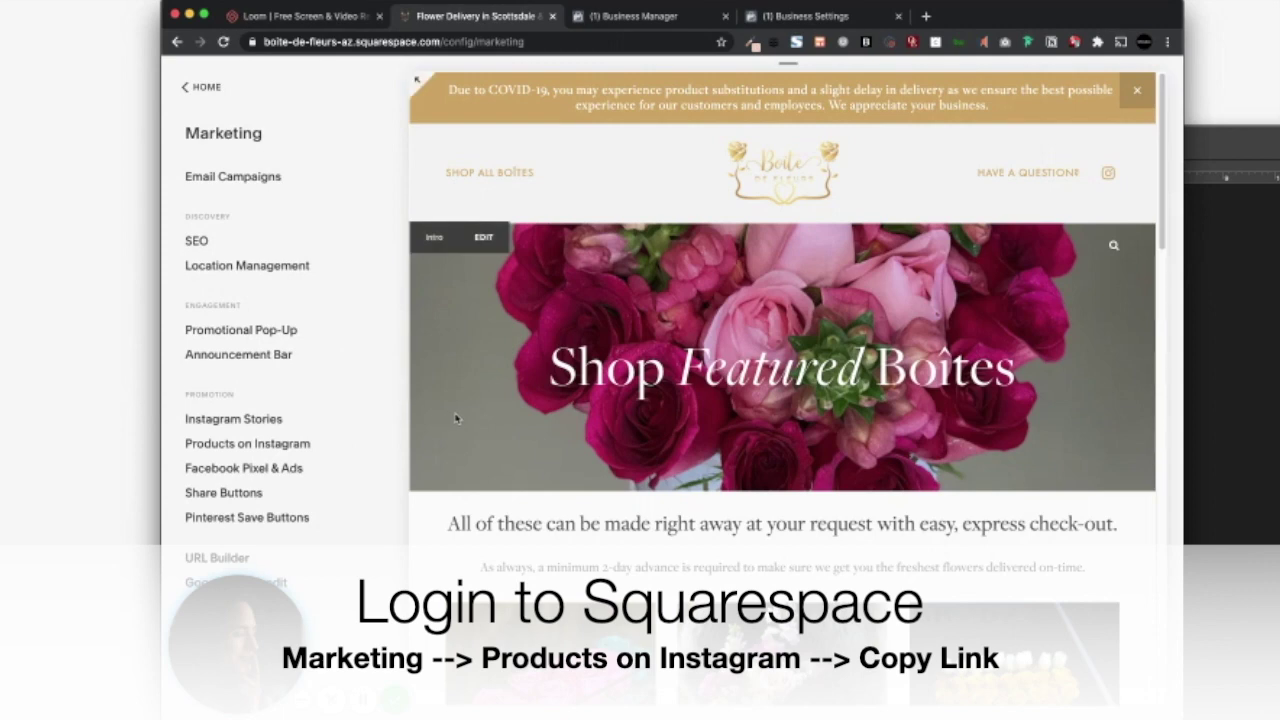
pyautogui.click(280, 444)
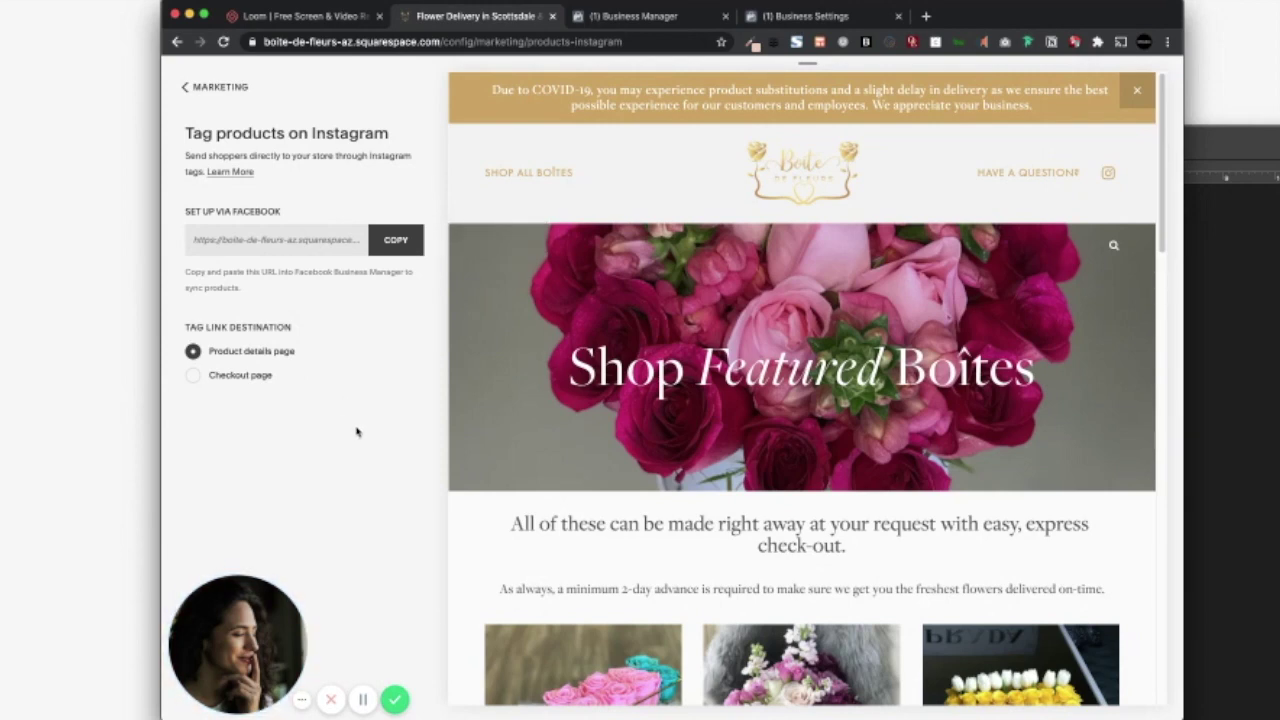
# - Copy the Instagram product feed URL from the Garden of Eden Boîte product page
pyautogui.scroll(-2, 574, 417)
pyautogui.scroll(-2, 574, 417)
pyautogui.scroll(-1, 574, 417)
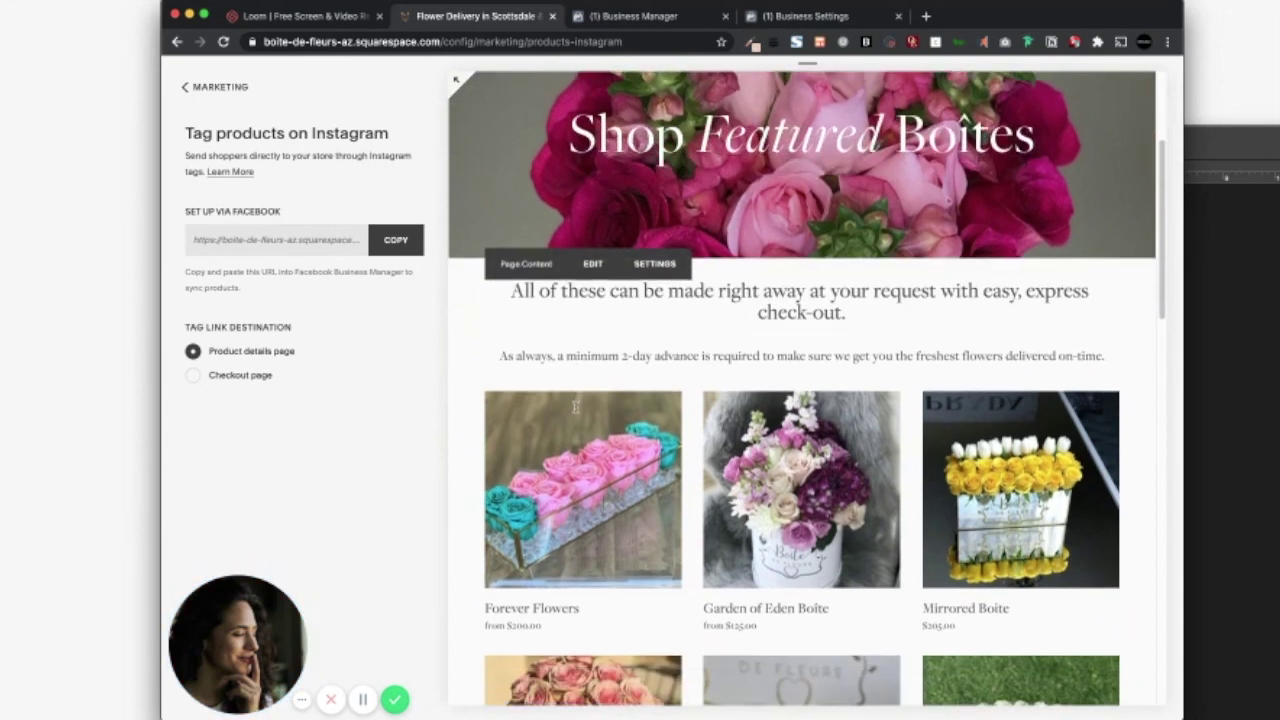
pyautogui.click(790, 510)
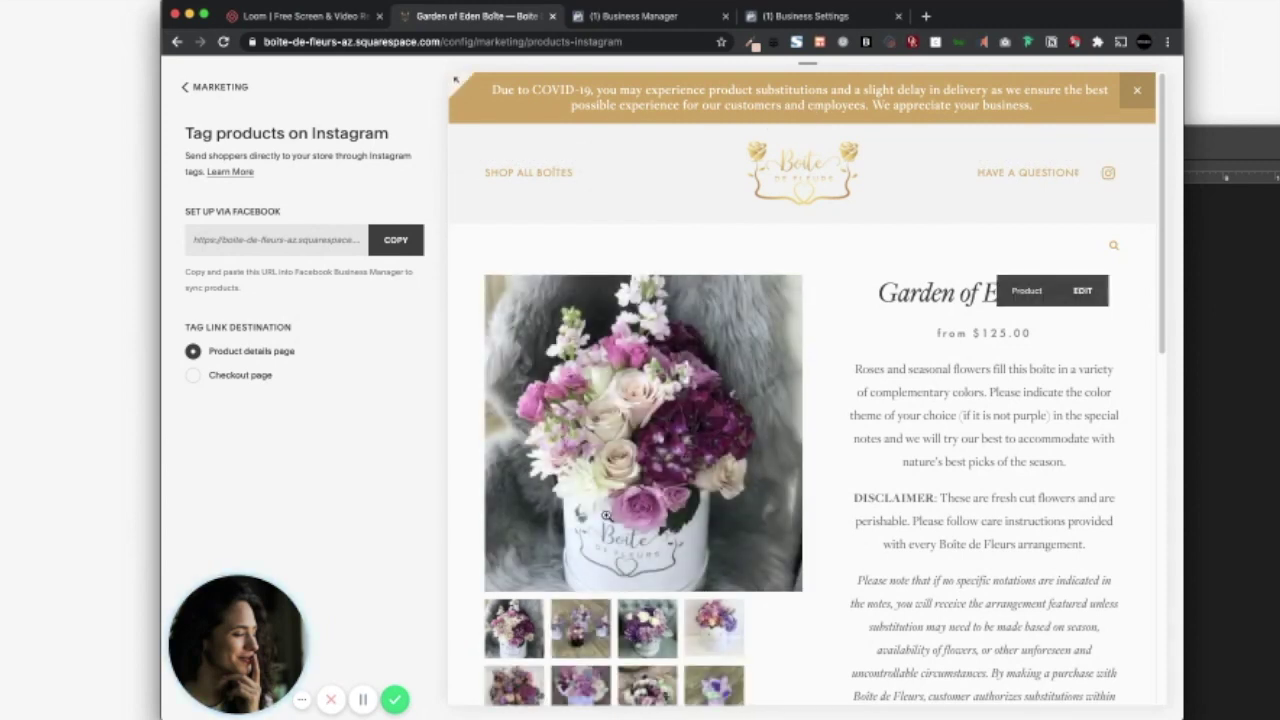
pyautogui.click(406, 245)
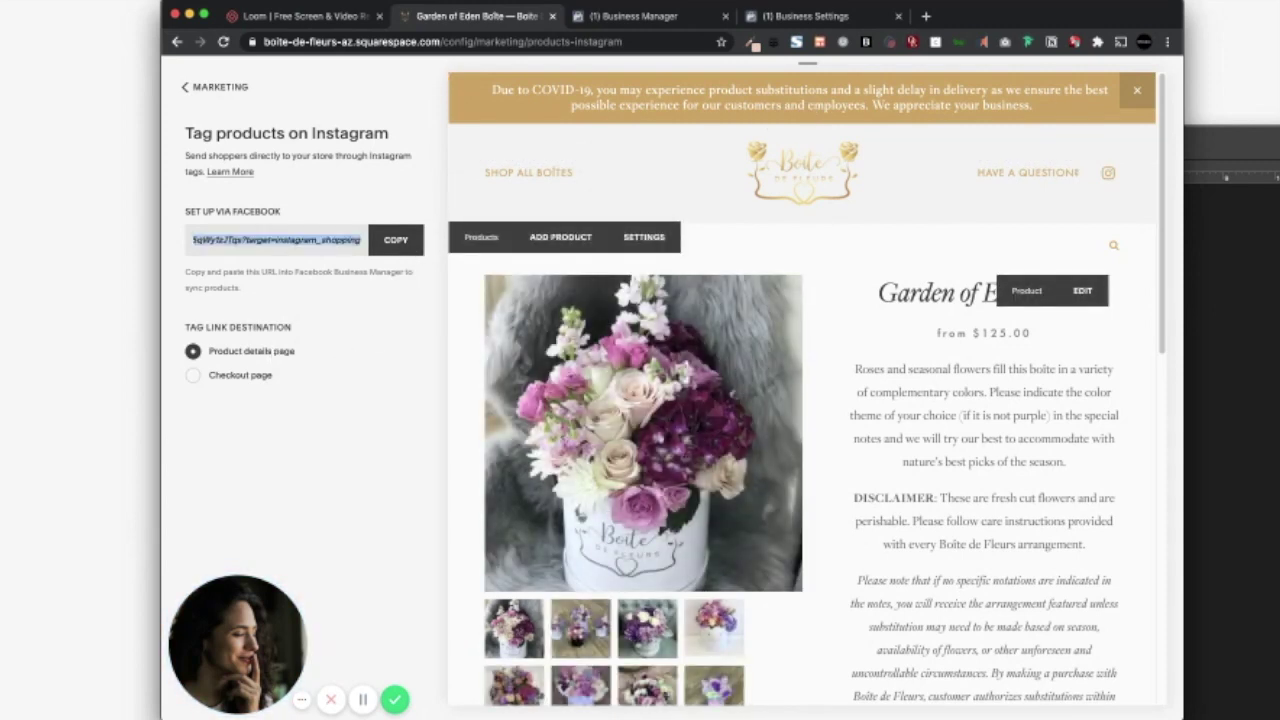
pyautogui.click(638, 17)
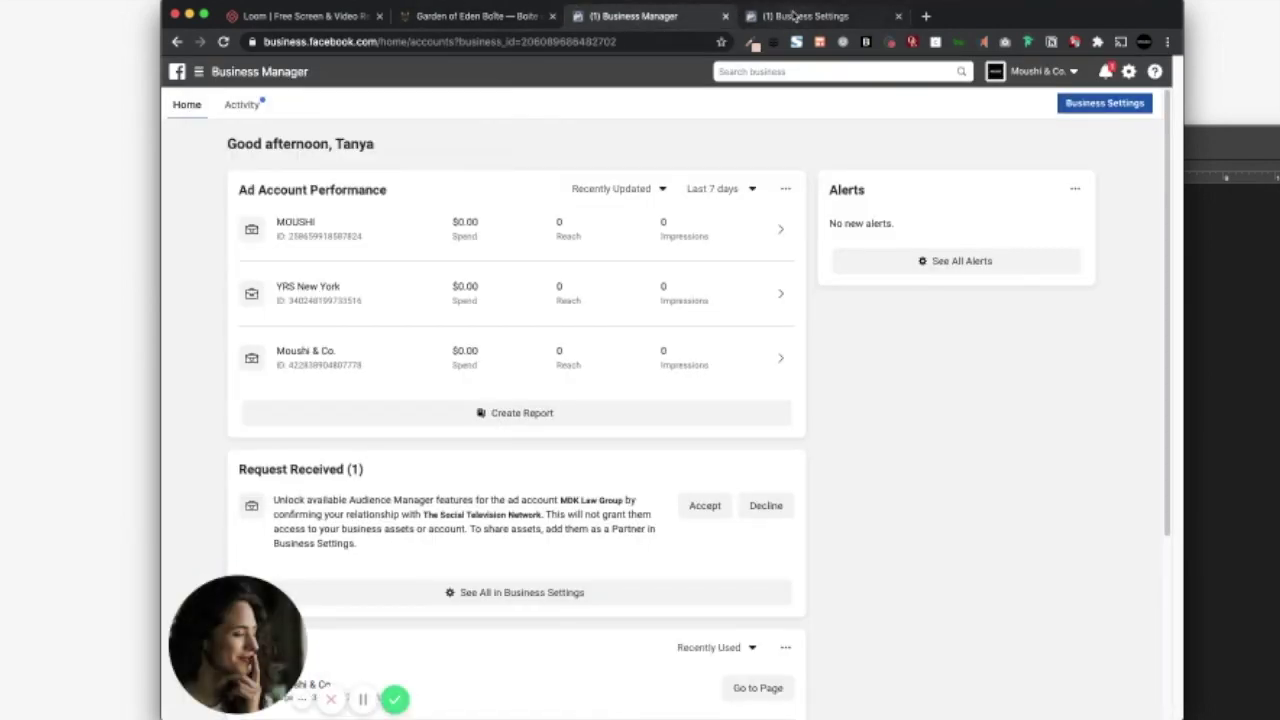
# - Start adding items to the Boite Test catalog from Business Settings
pyautogui.click(792, 17)
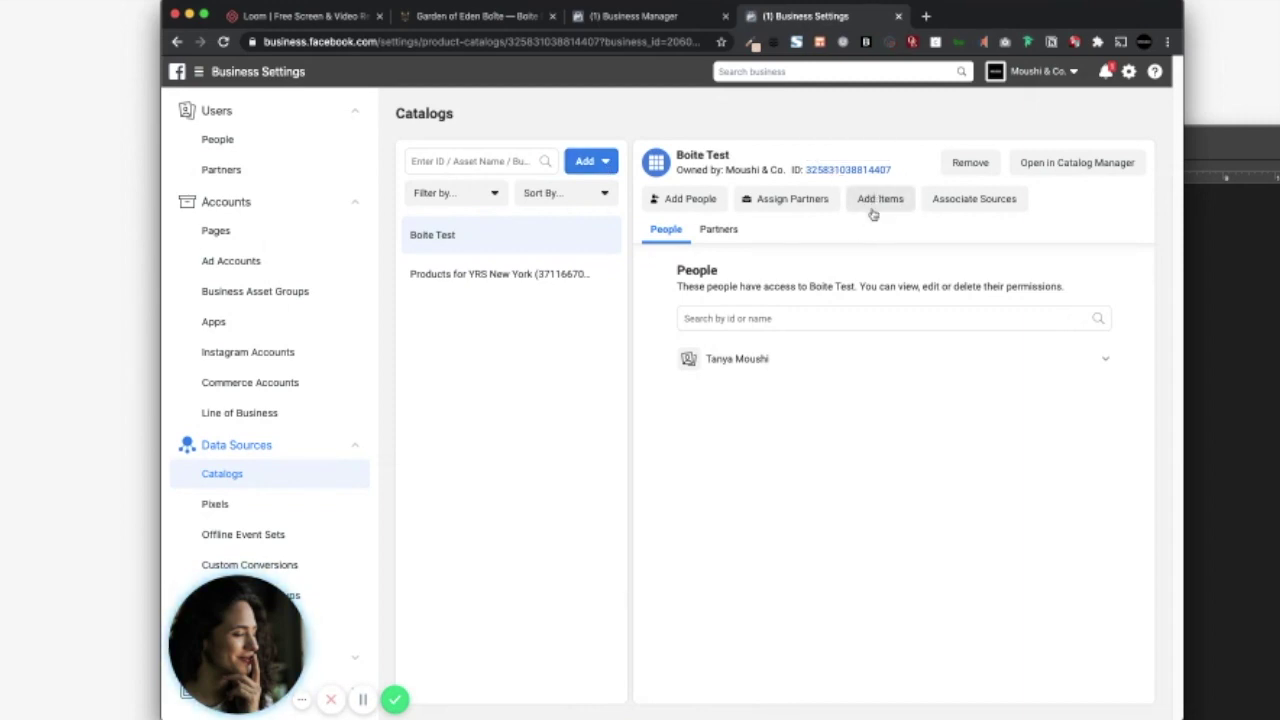
pyautogui.click(874, 210)
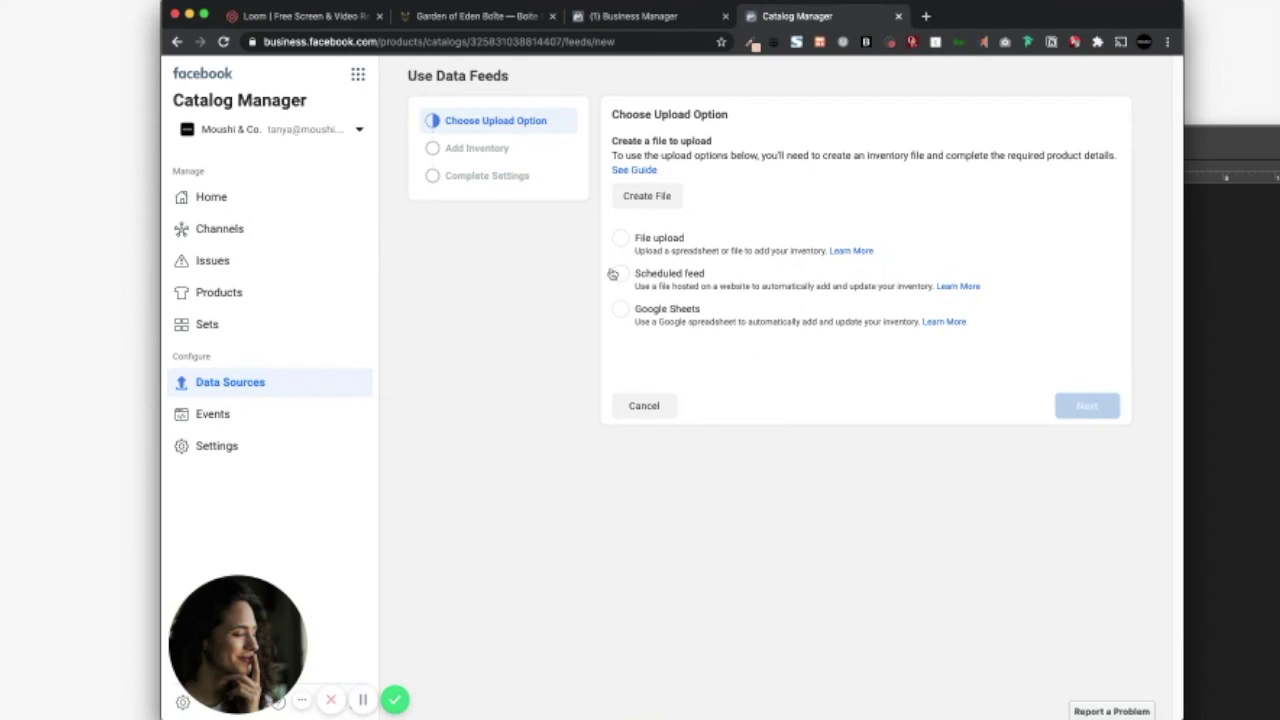
# - Choose Scheduled feed and paste the Squarespace feed URL as its source
pyautogui.click(676, 280)
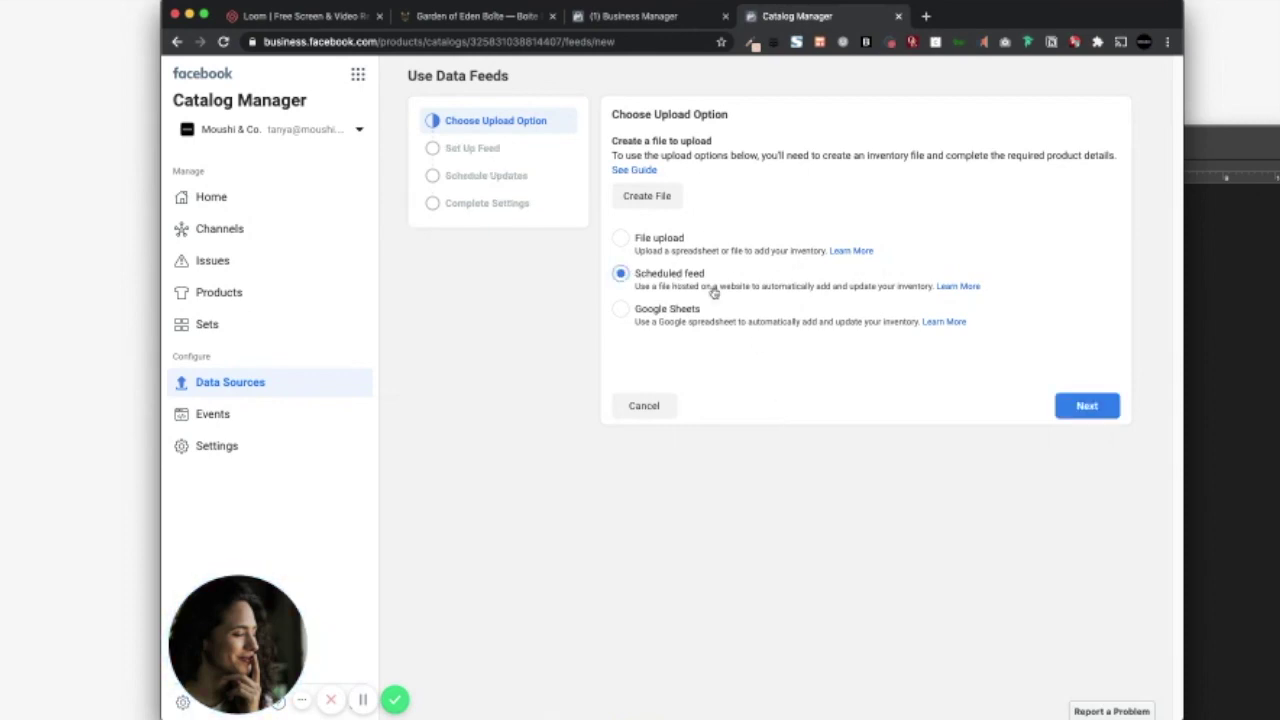
pyautogui.click(1077, 406)
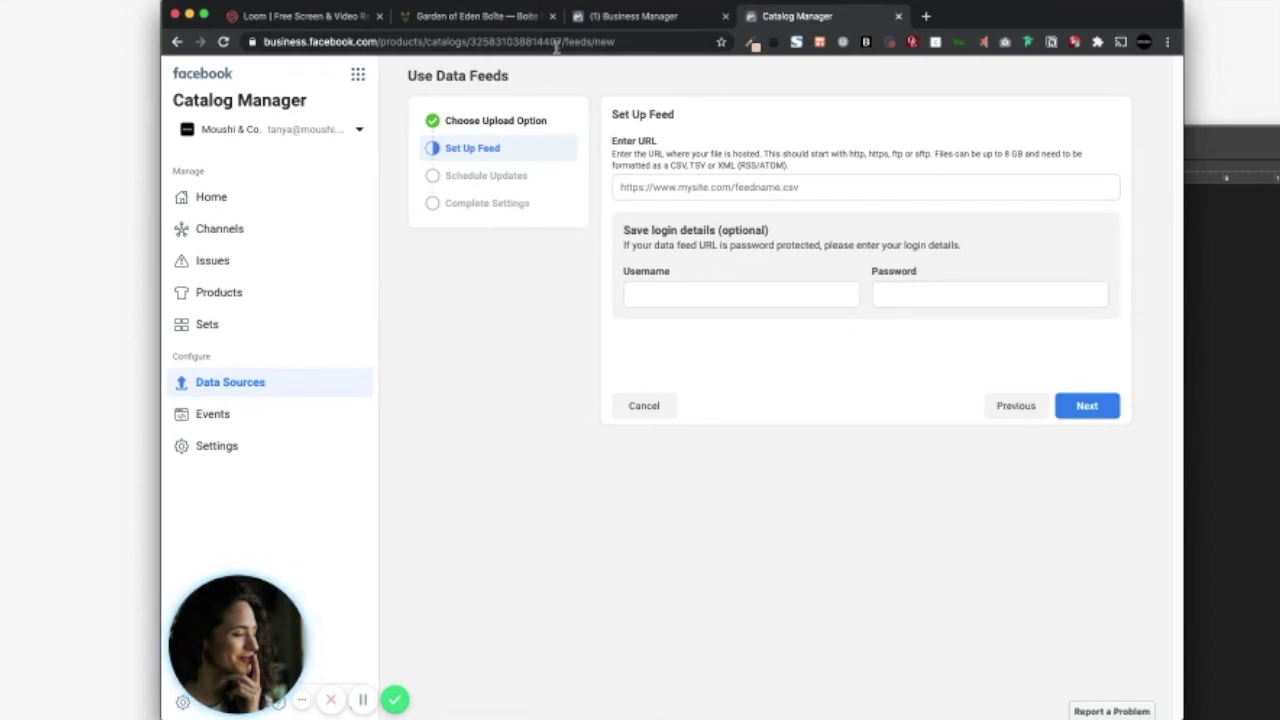
pyautogui.click(474, 15)
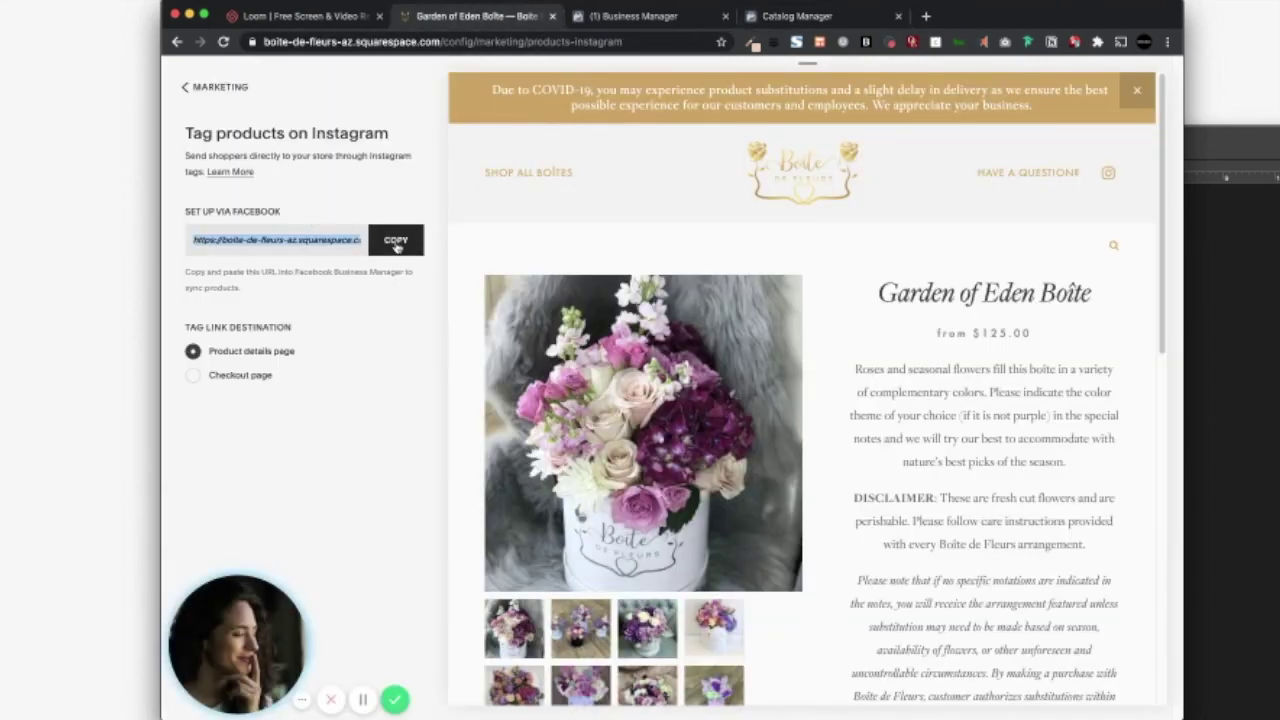
pyautogui.click(790, 16)
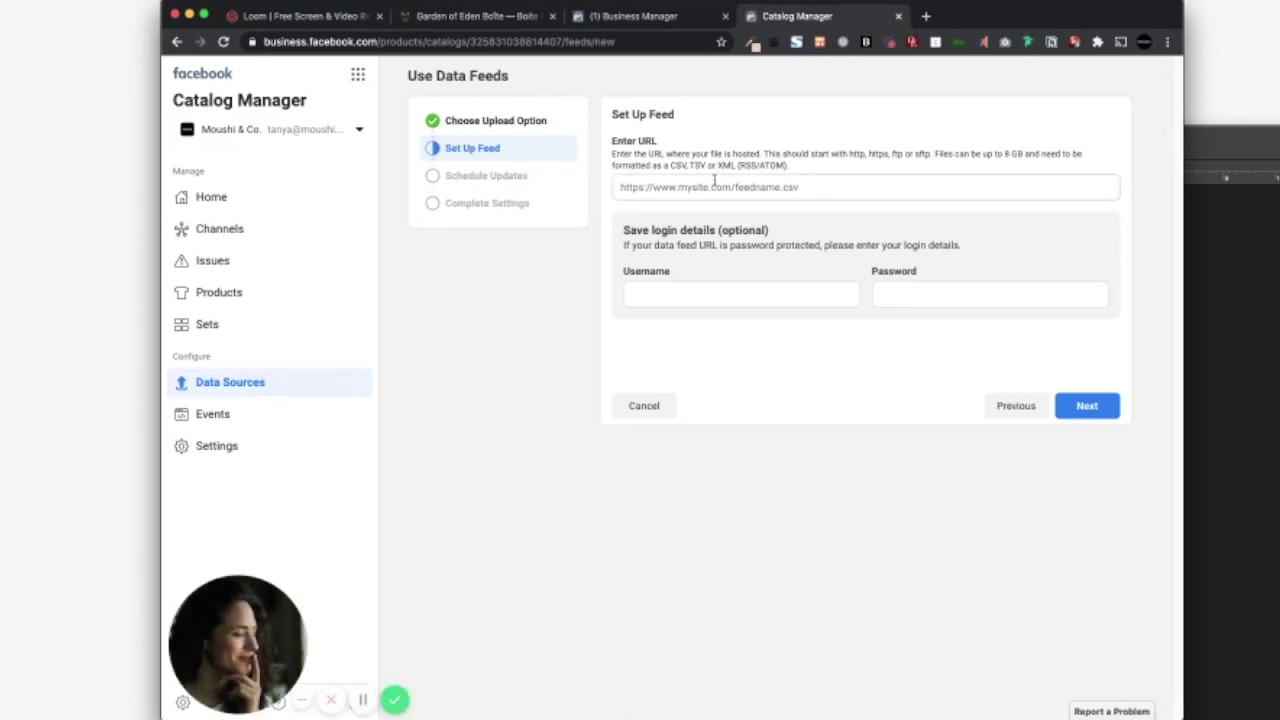
pyautogui.hotkey('ctrl', 'v')
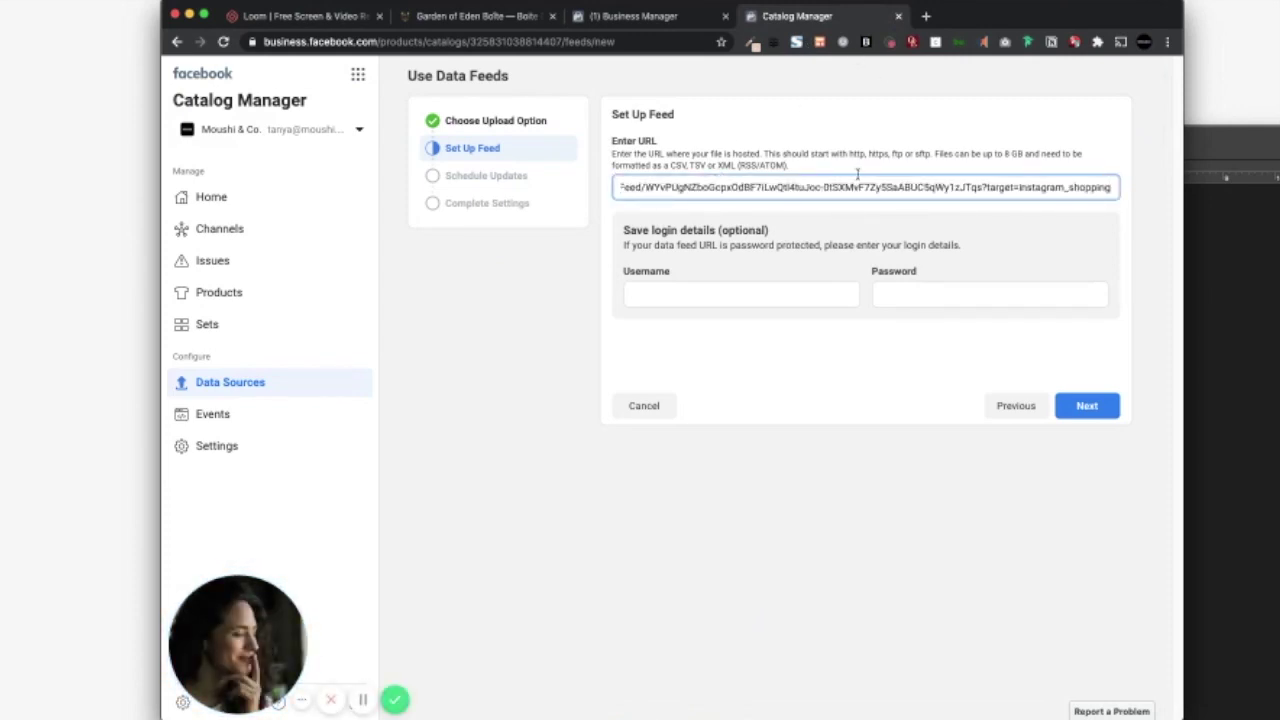
pyautogui.click(1087, 405)
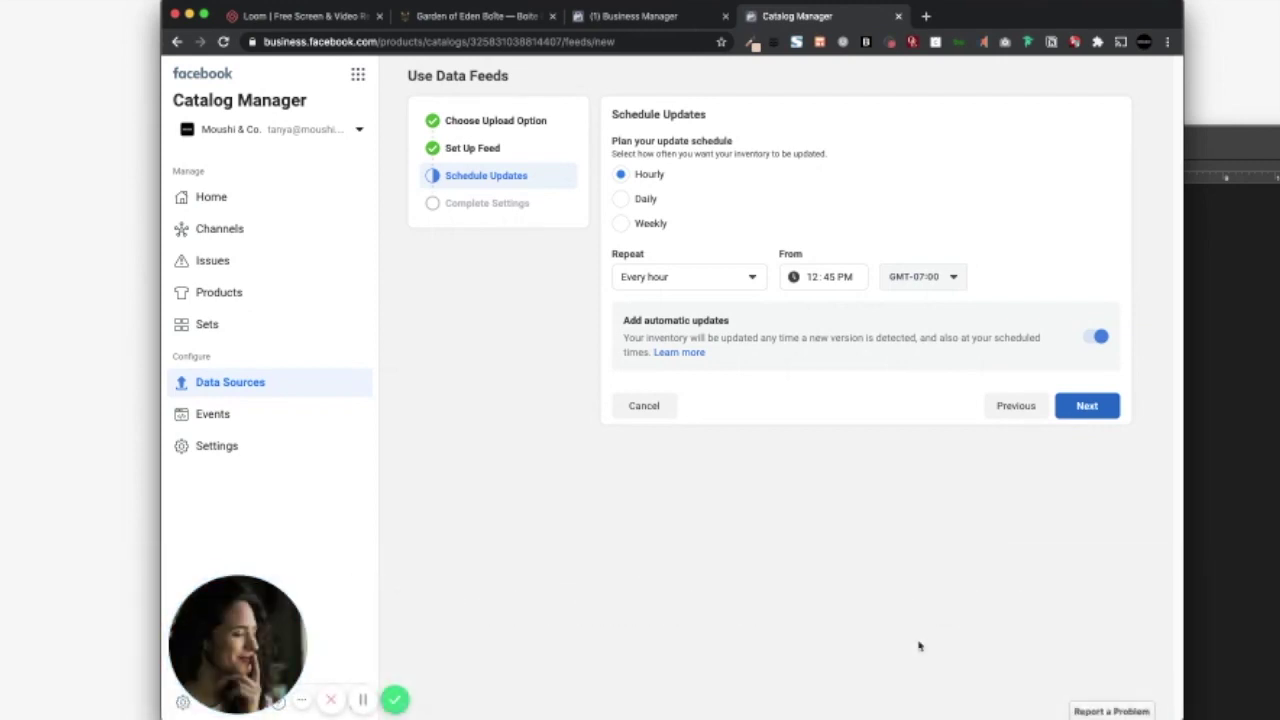
# - Schedule feed updates daily at 12:45 PM and continue to the final settings
pyautogui.click(628, 203)
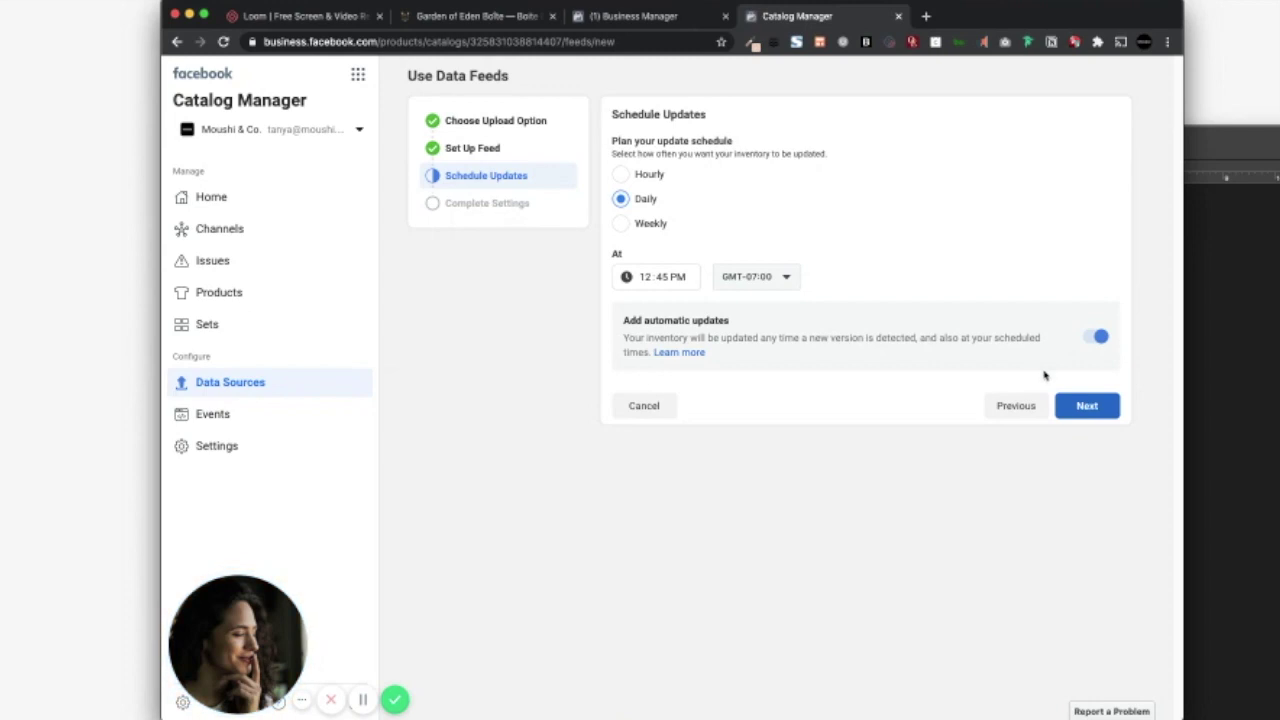
pyautogui.click(1092, 409)
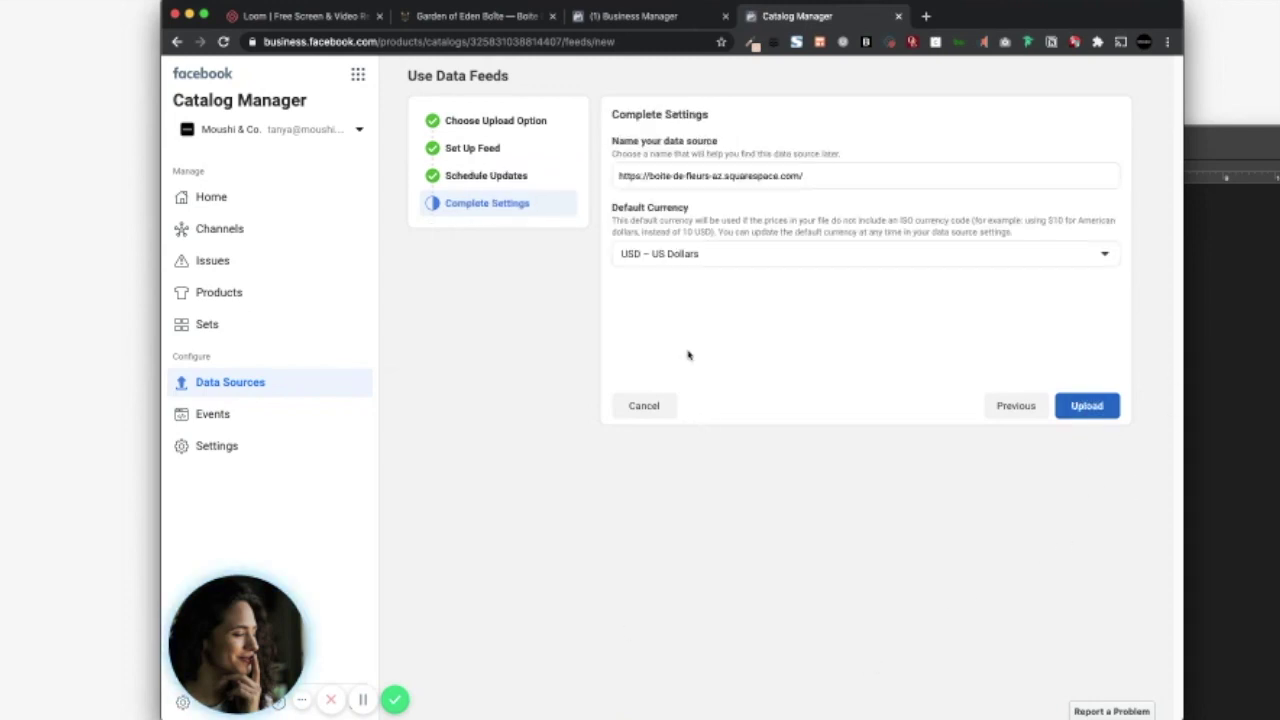
# - Select and deselect the data source name, then cancel out of the feed wizard
pyautogui.tripleClick(863, 173)
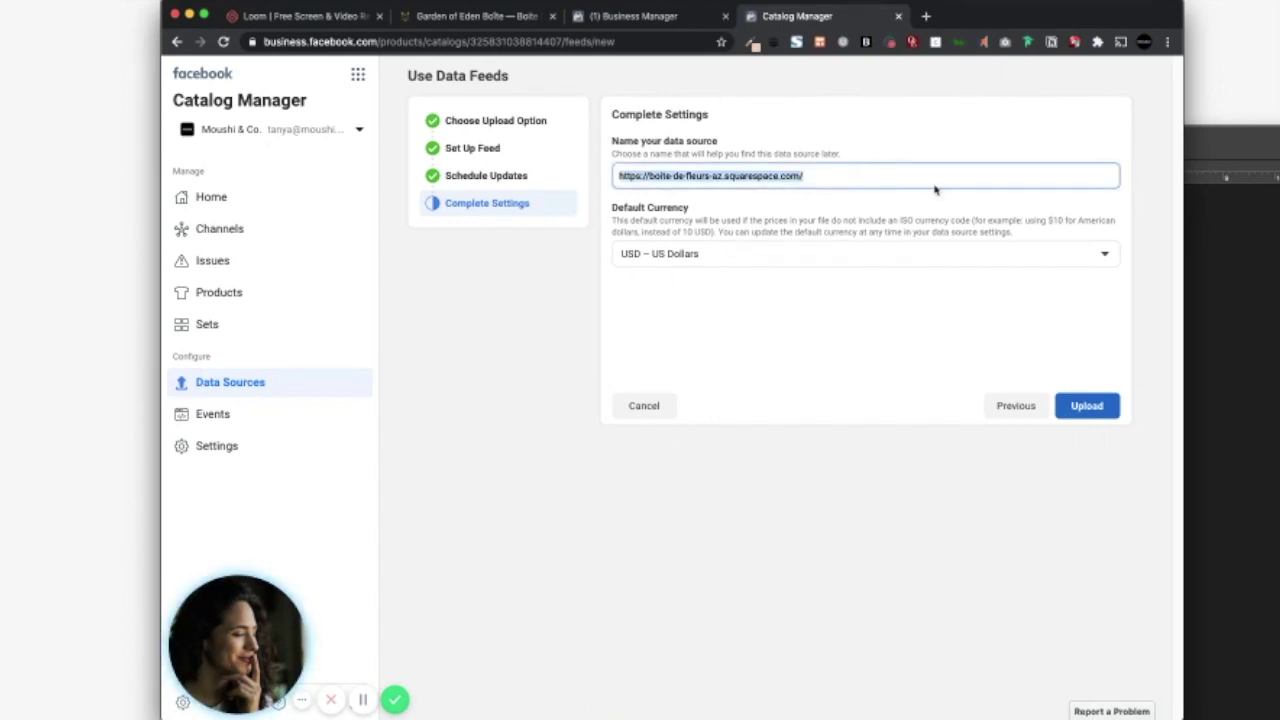
pyautogui.click(868, 584)
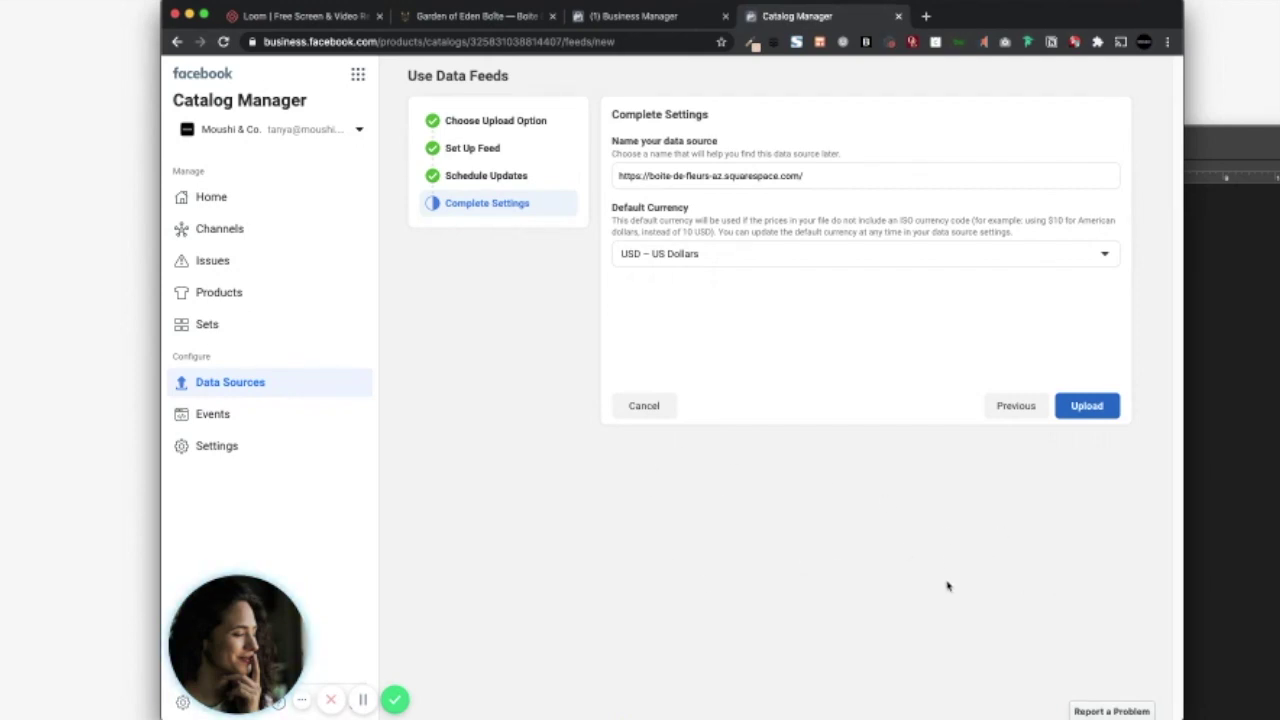
pyautogui.click(670, 404)
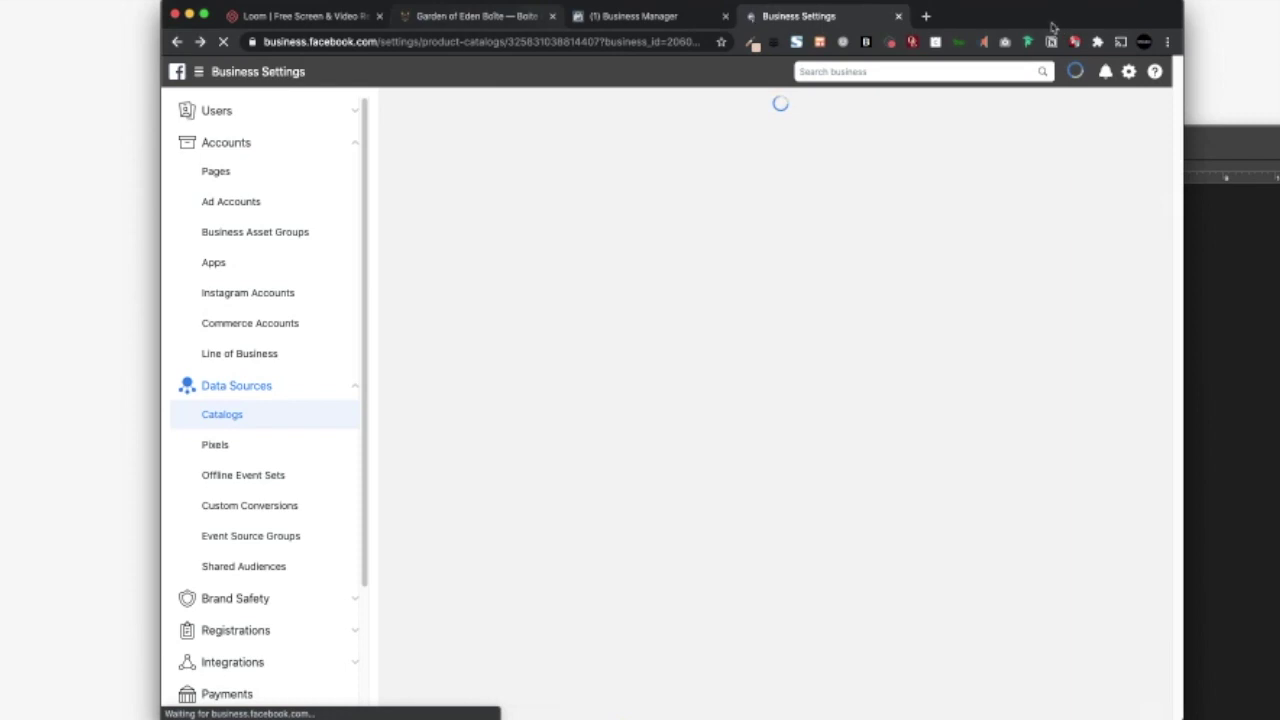
# - Open a new browser tab for the Instagram Shopping help article
pyautogui.press('super+t')
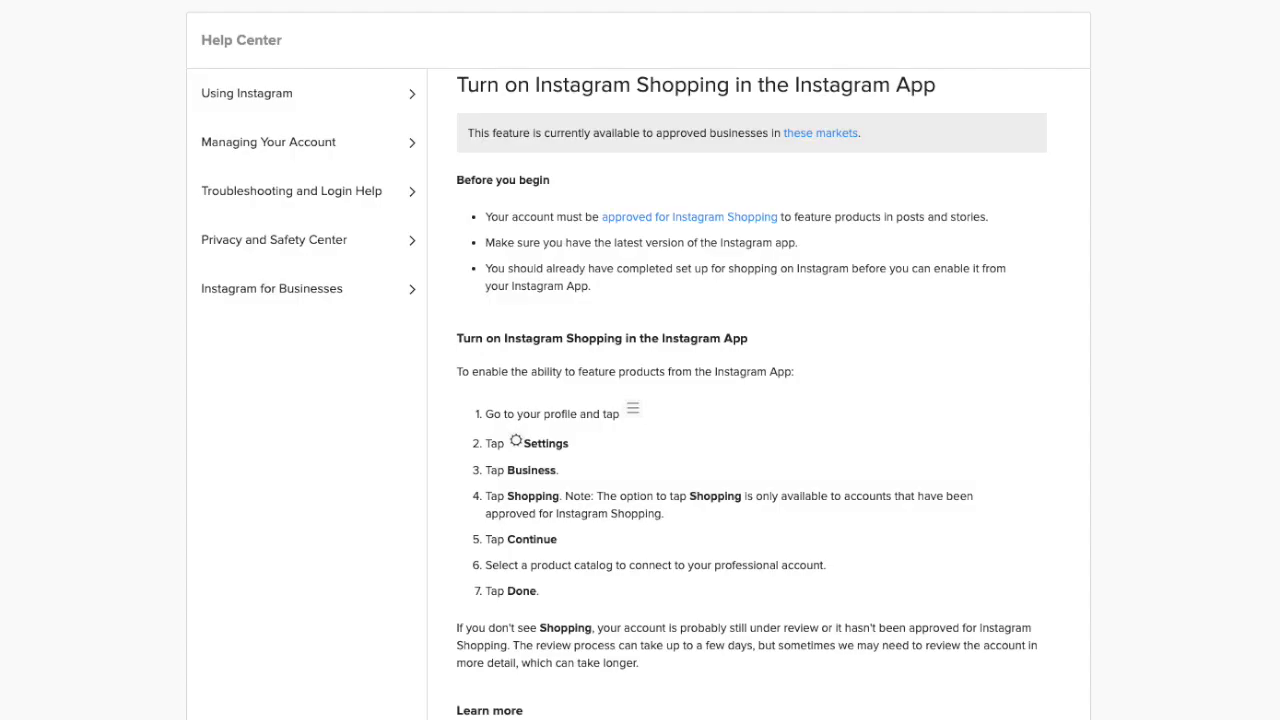